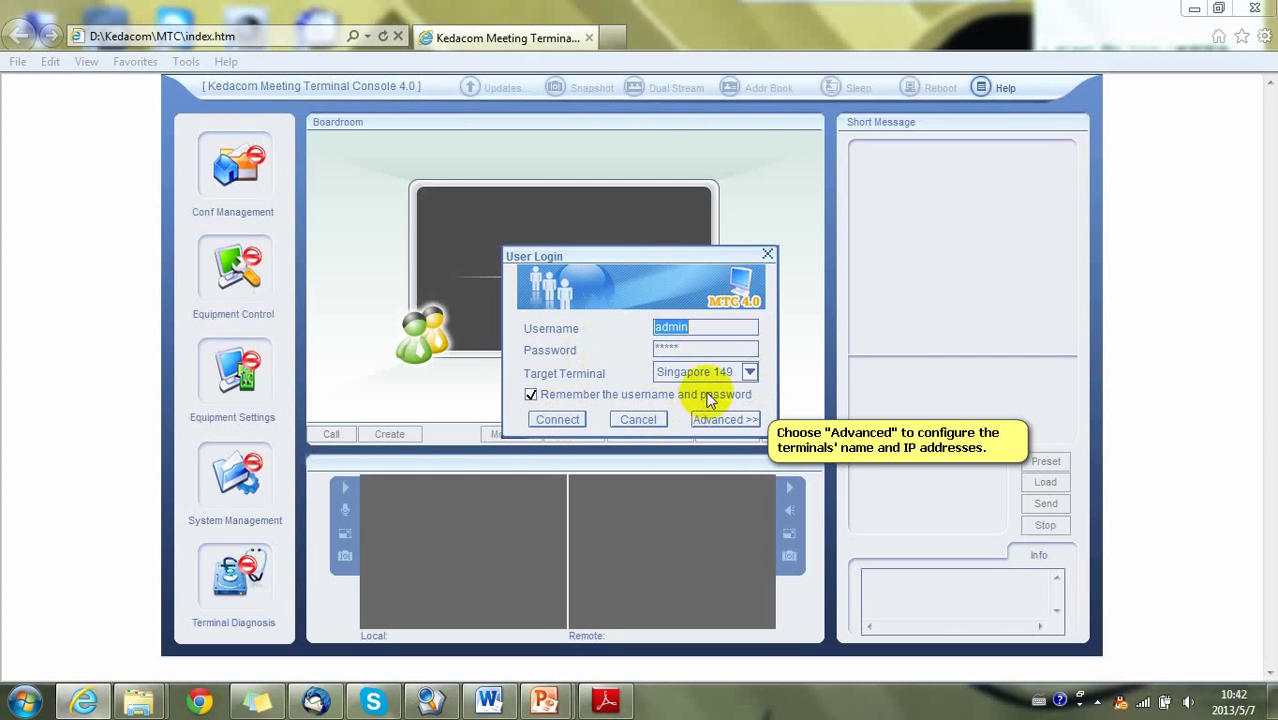
Step: Expand the advanced login options and delete all four saved terminals from the terminal list
left_click(750, 373)
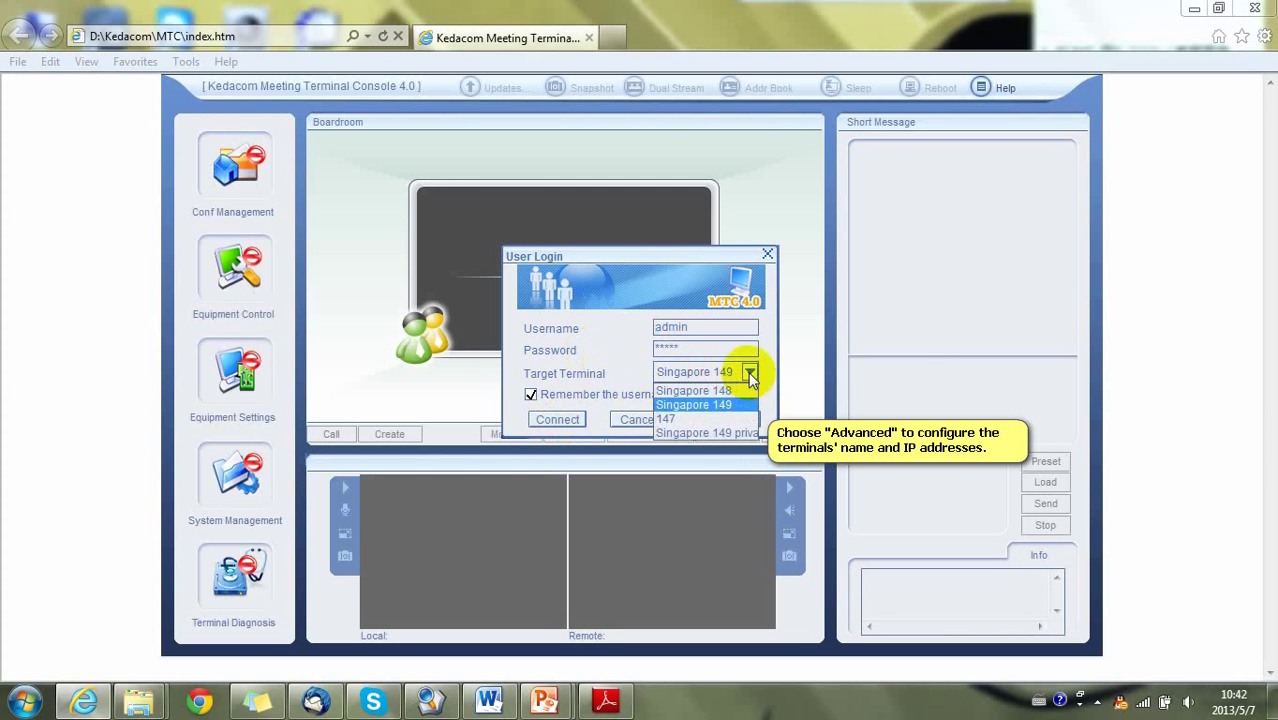
left_click(749, 373)
left_click(728, 419)
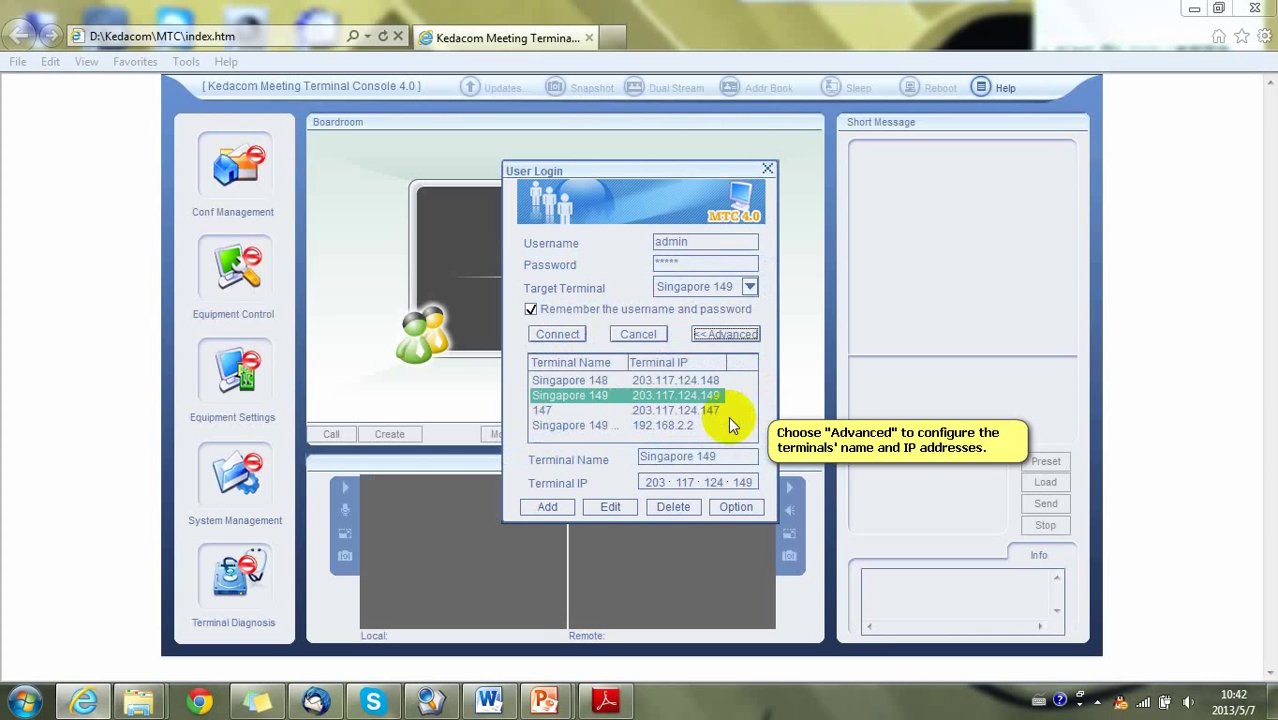
left_click(650, 382)
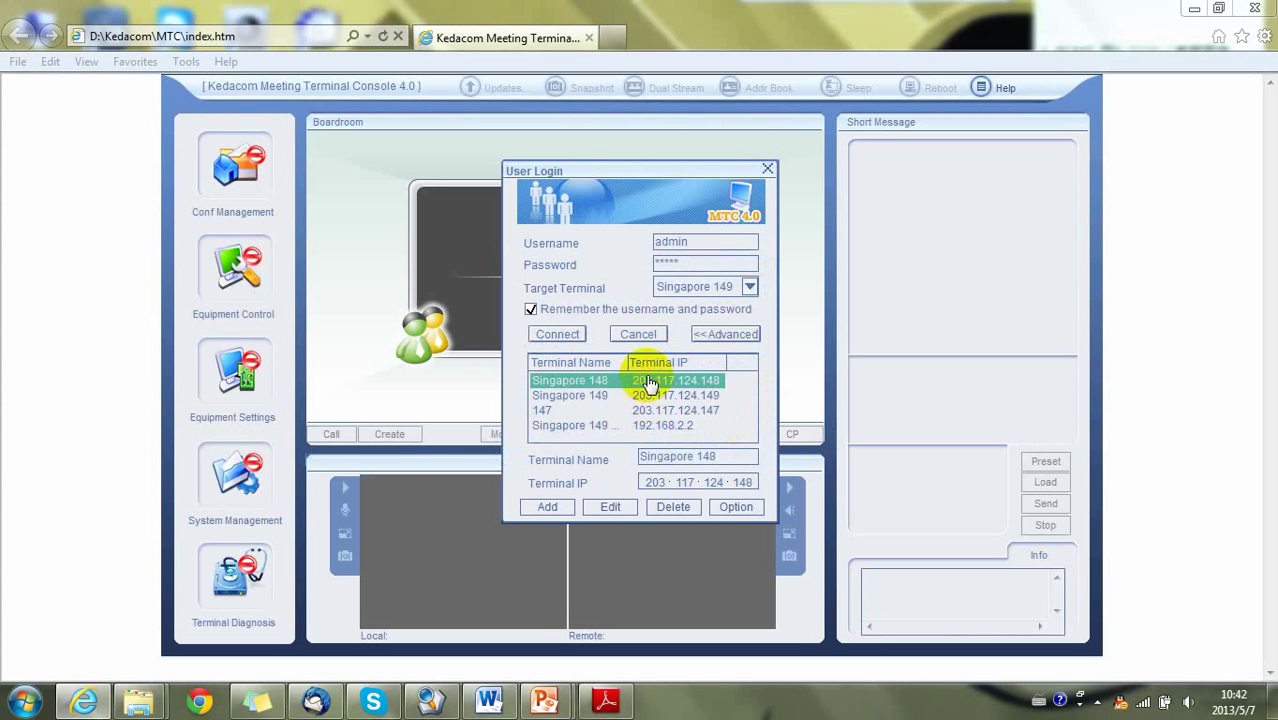
left_click(675, 507)
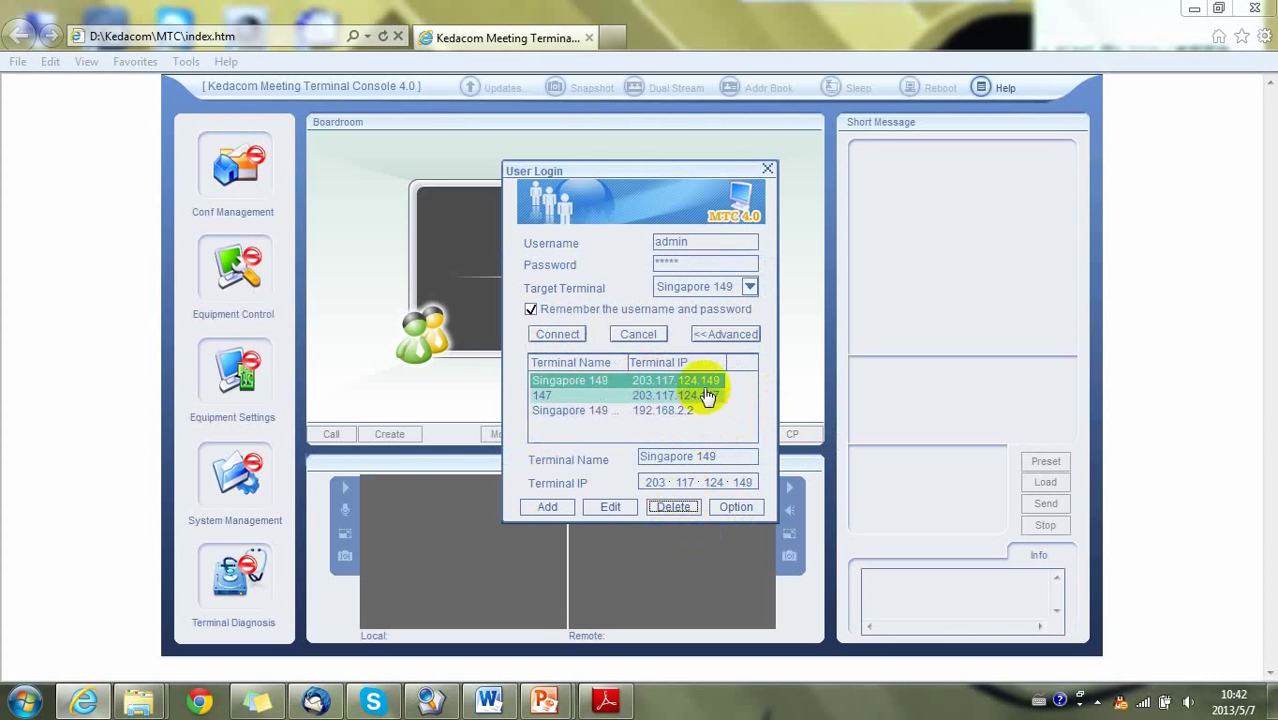
left_click(671, 507)
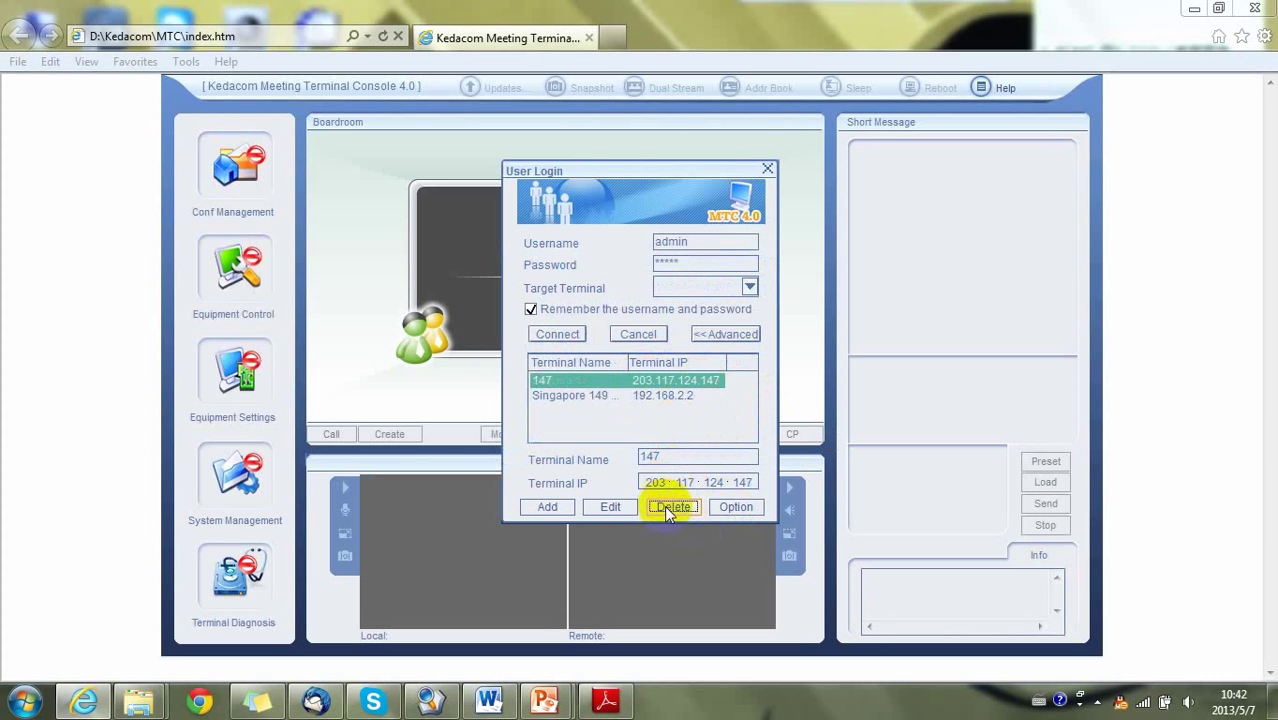
left_click(667, 505)
left_click(685, 503)
Step: Add a terminal named Singapore148 with the IP address 203.117.124.148 to the terminal list
left_click(710, 457)
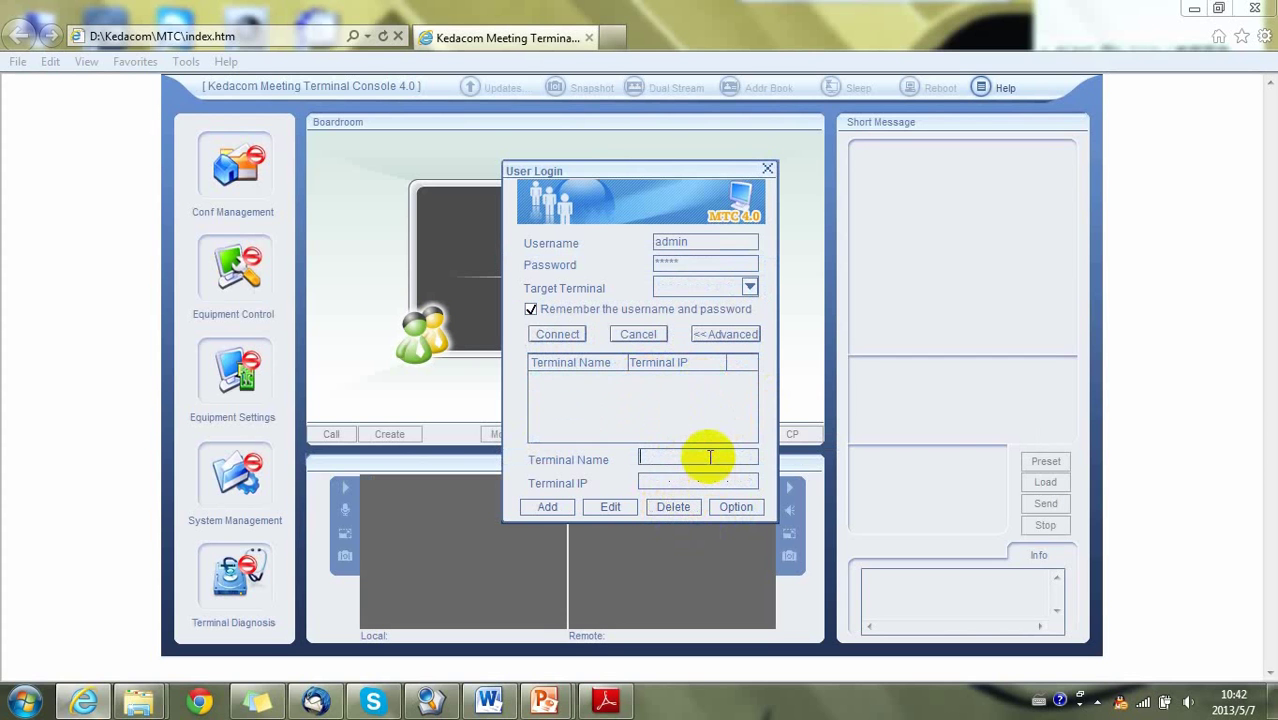
type("Singa")
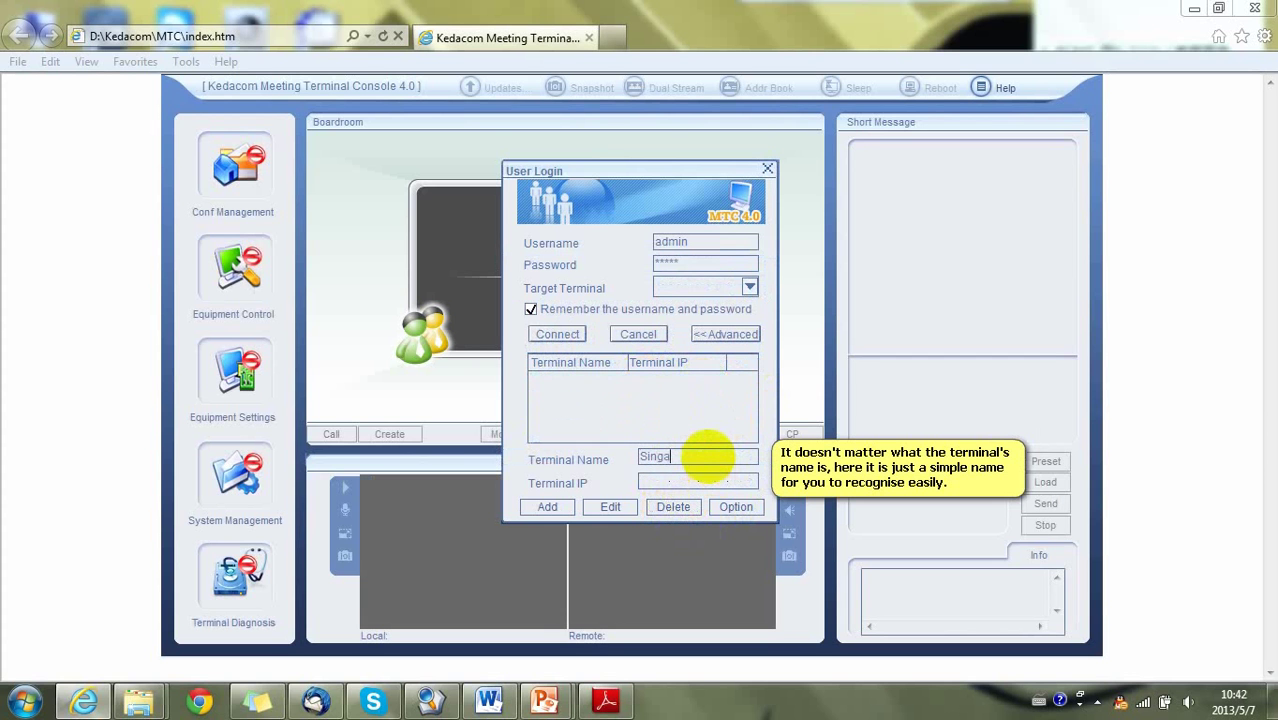
type("pore")
left_click(656, 483)
type("203 . ")
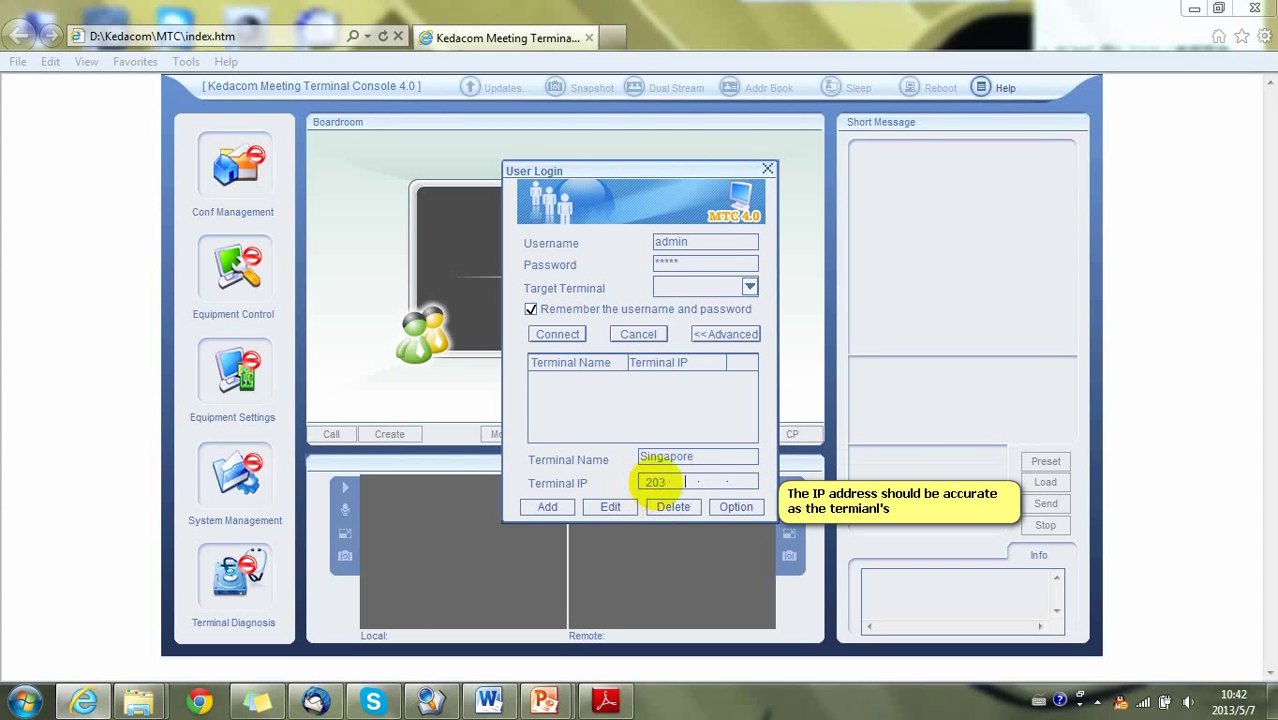
type("117 . 124 . 148")
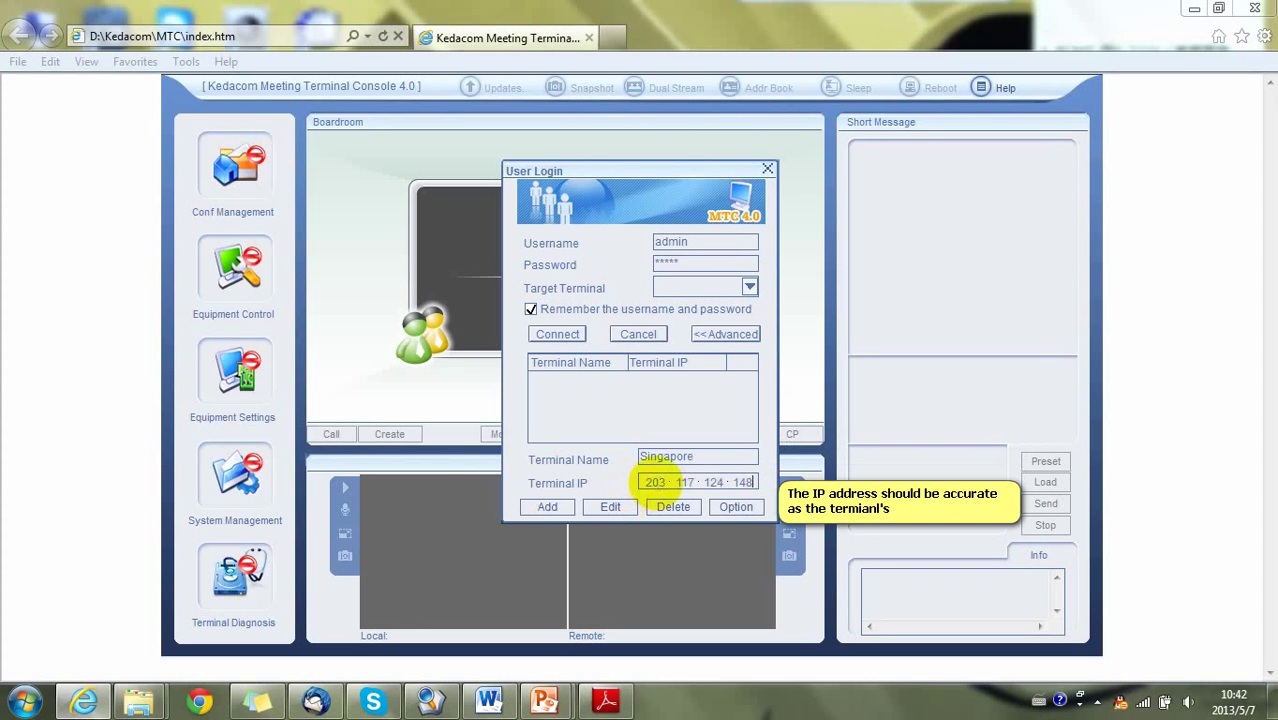
left_click(703, 457)
type("Singapore148")
left_click(550, 506)
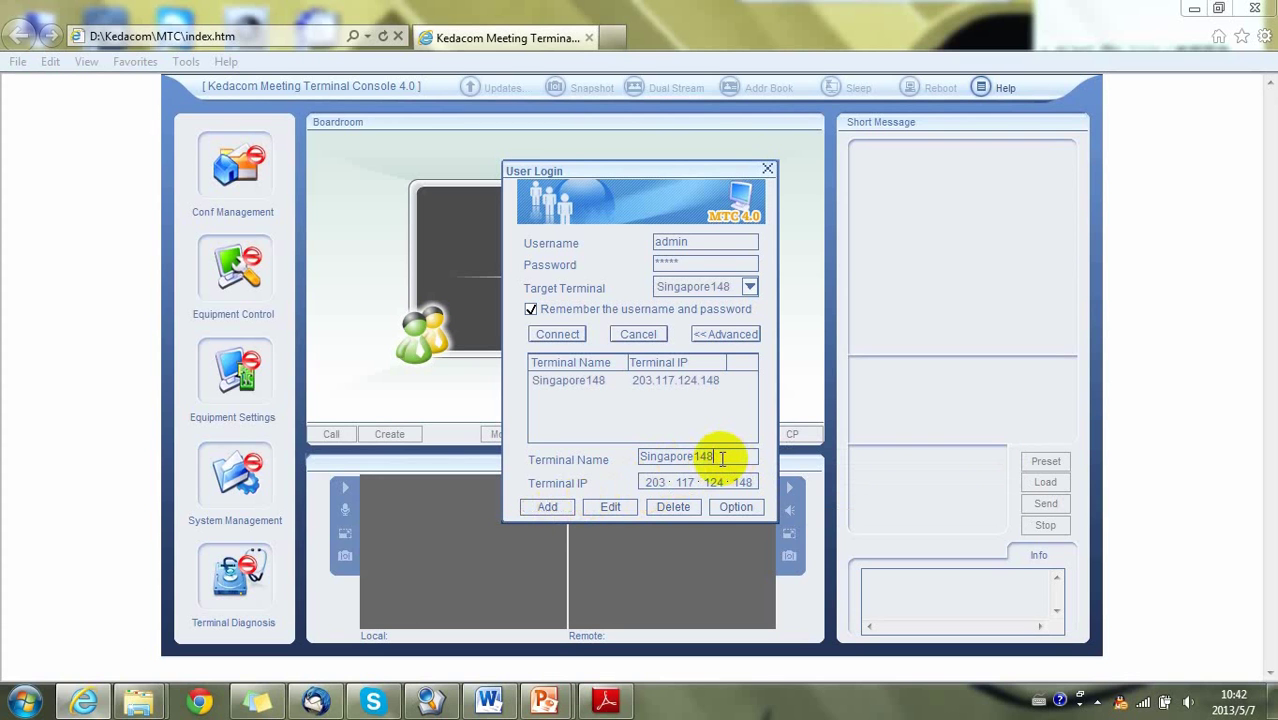
Step: Add a second terminal named Singapore149 with the IP address 203.117.124.149
key("shift+Left")
key("shift+Left")
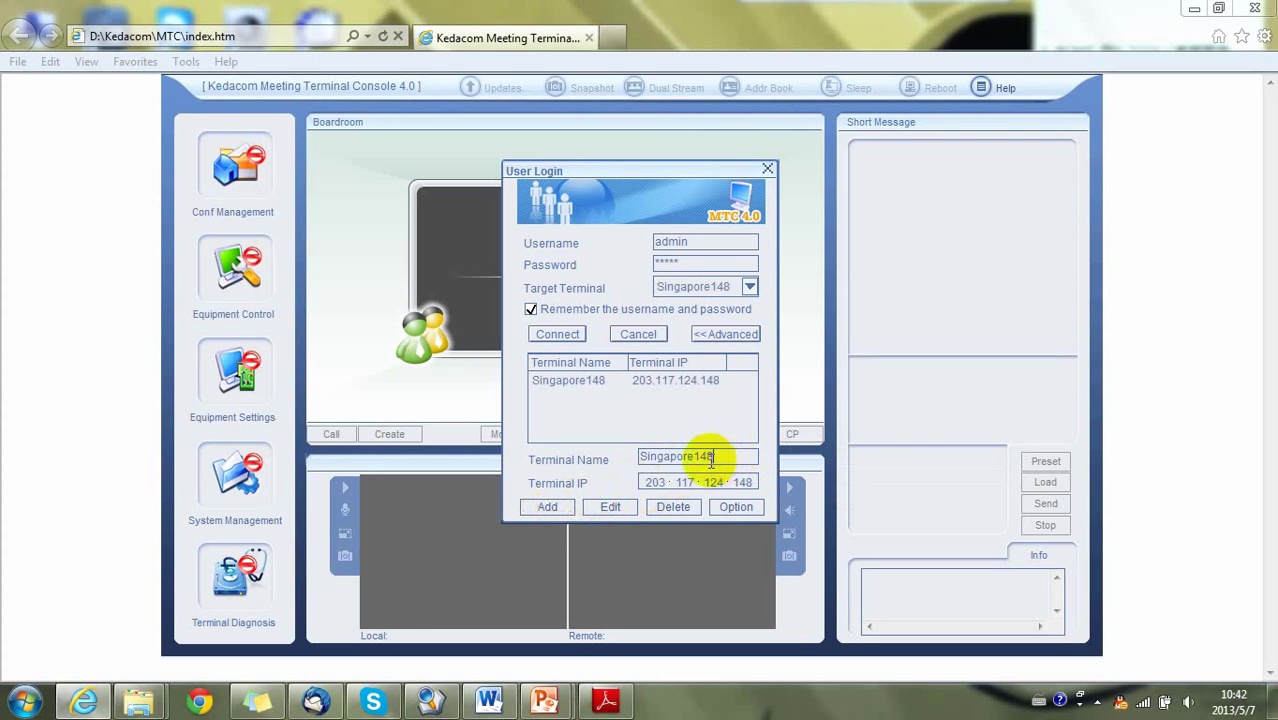
key("BackSpace")
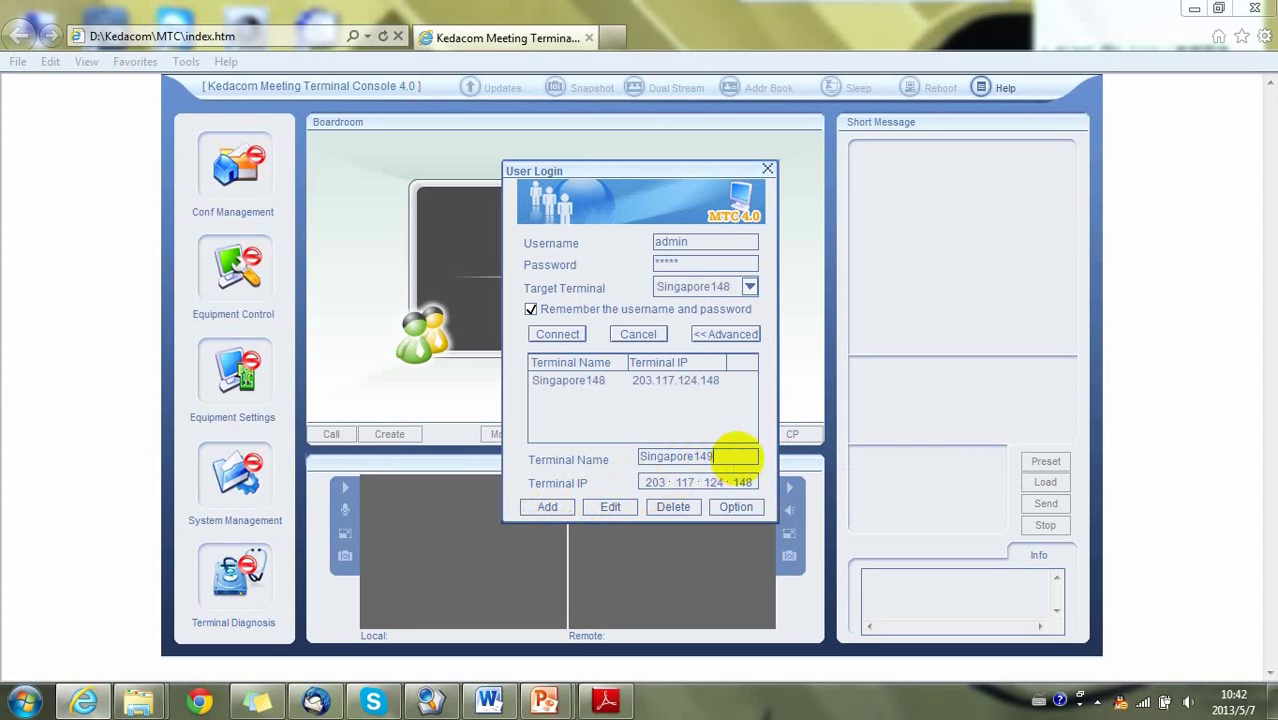
left_click(752, 483)
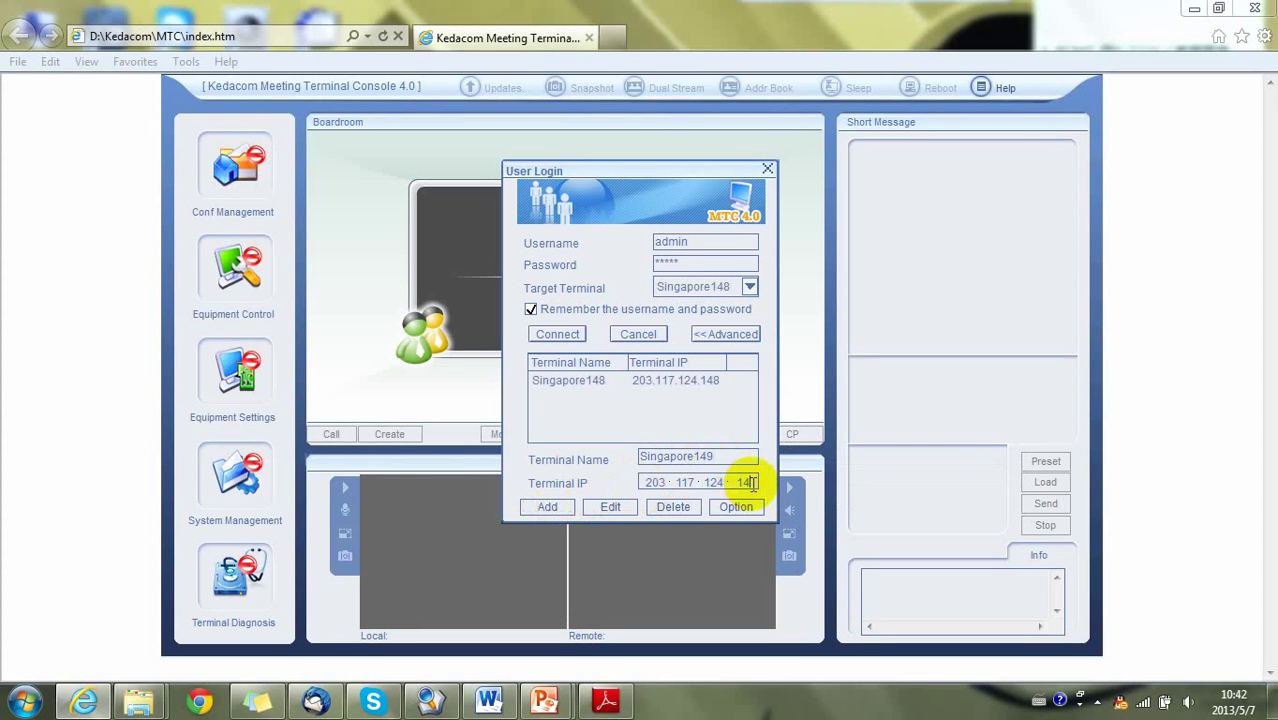
type("9")
left_click(547, 507)
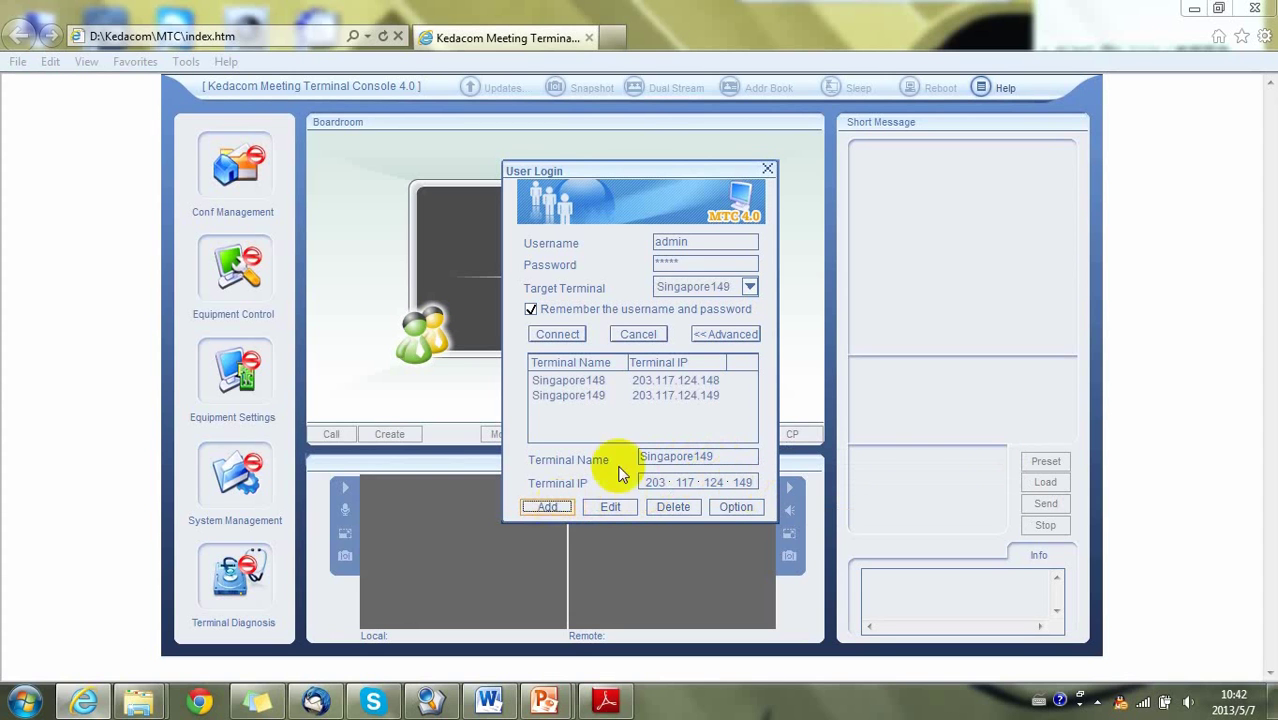
Step: Collapse the advanced login options and connect to the target terminal Singapore148
left_click(749, 287)
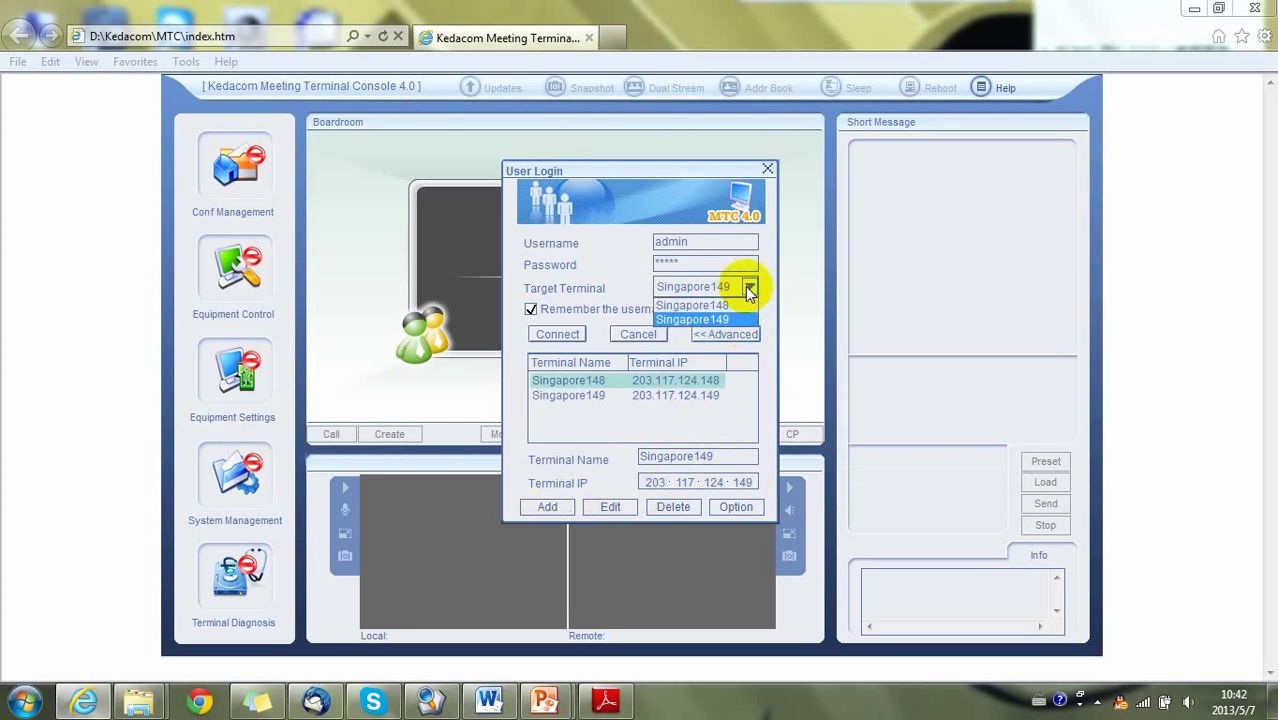
left_click(747, 287)
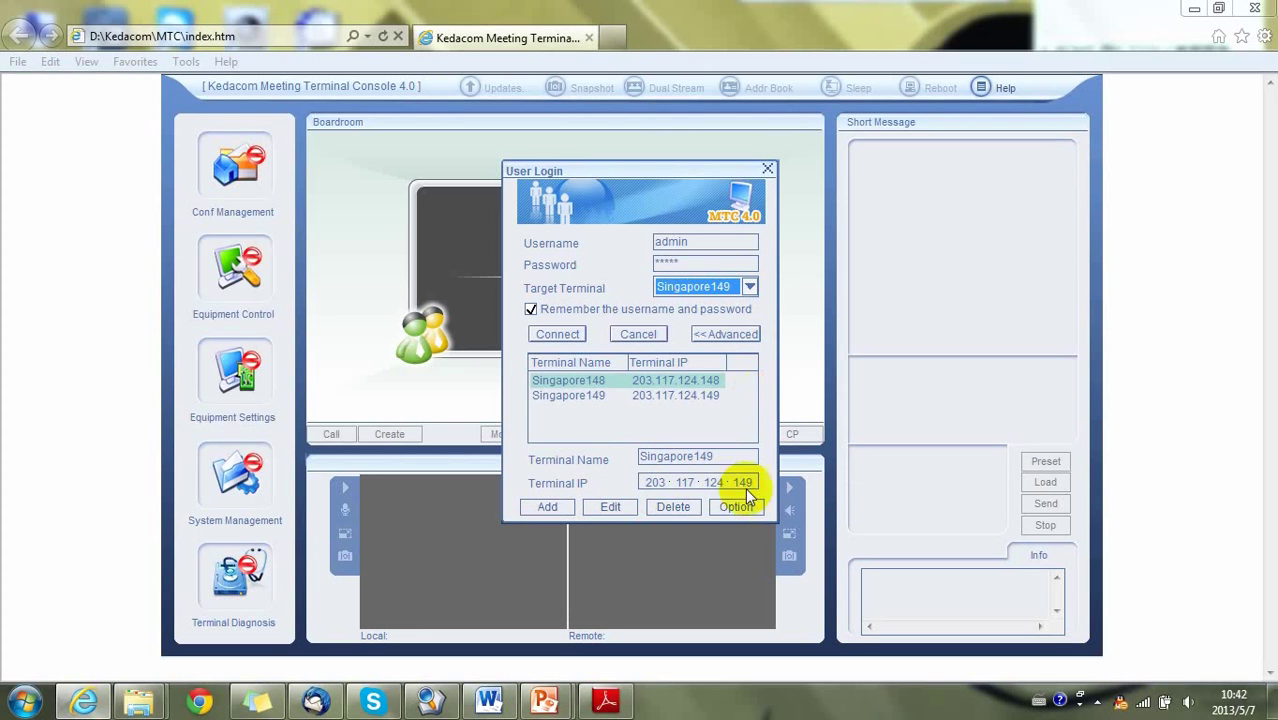
left_click(726, 334)
left_click(748, 371)
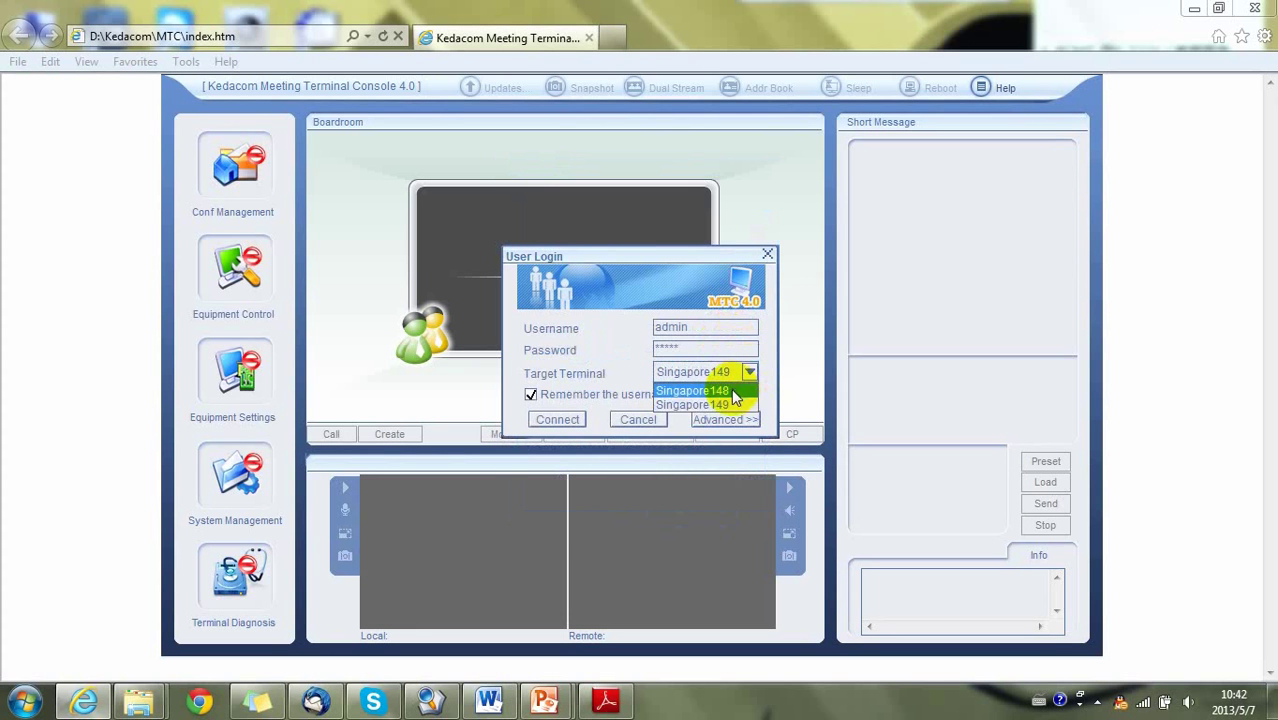
left_click(727, 391)
left_click(558, 421)
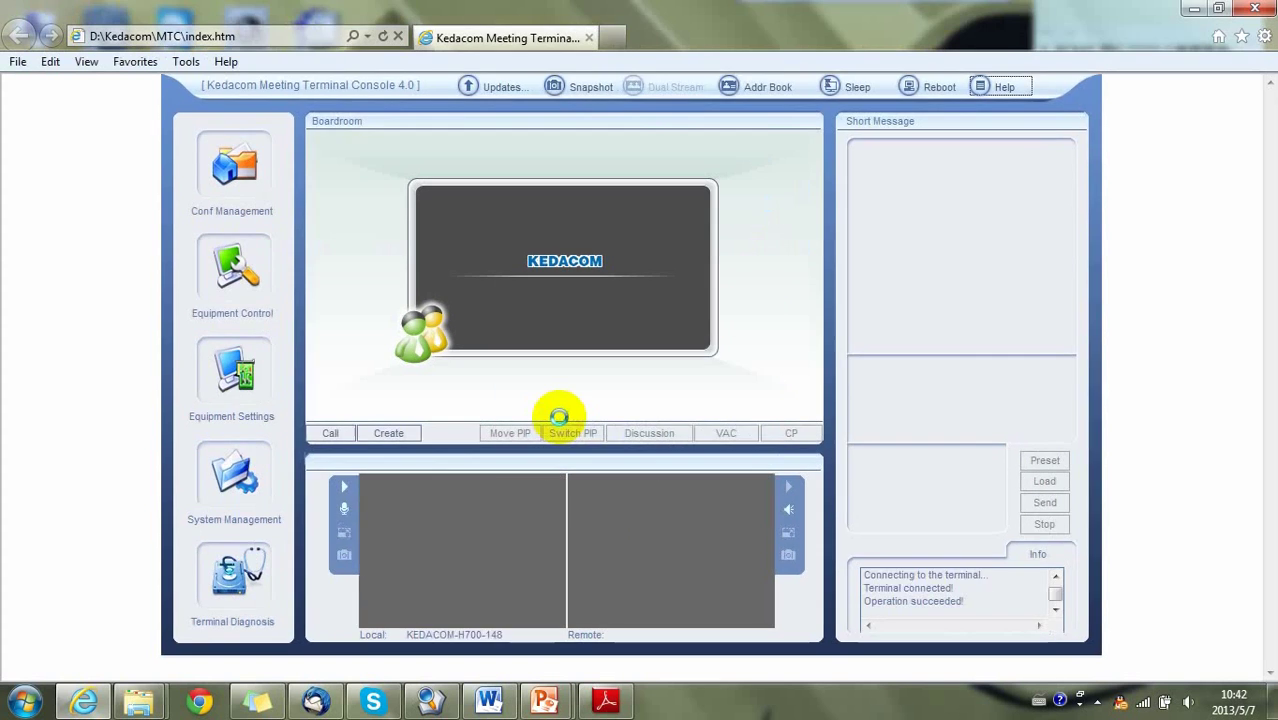
Step: In the call settings of the equipment settings, re-enter the H.323 ID as KEDACOM-H700-148
left_click(248, 405)
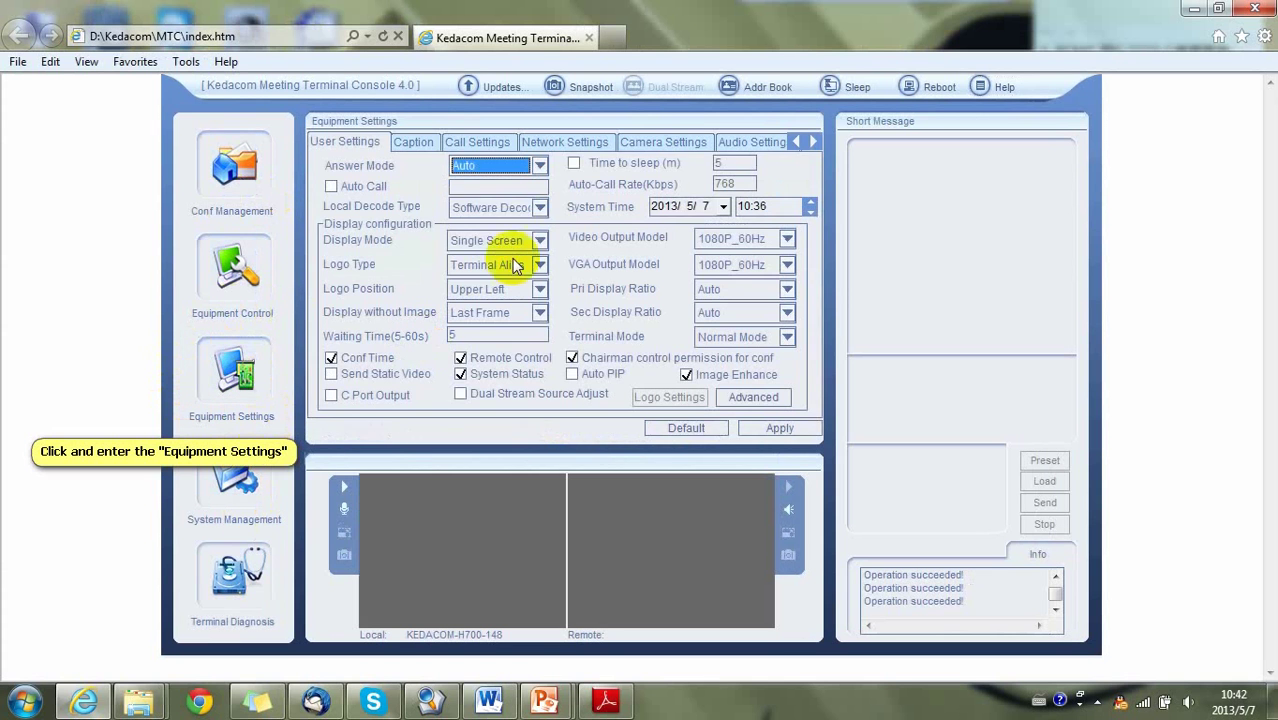
left_click(465, 142)
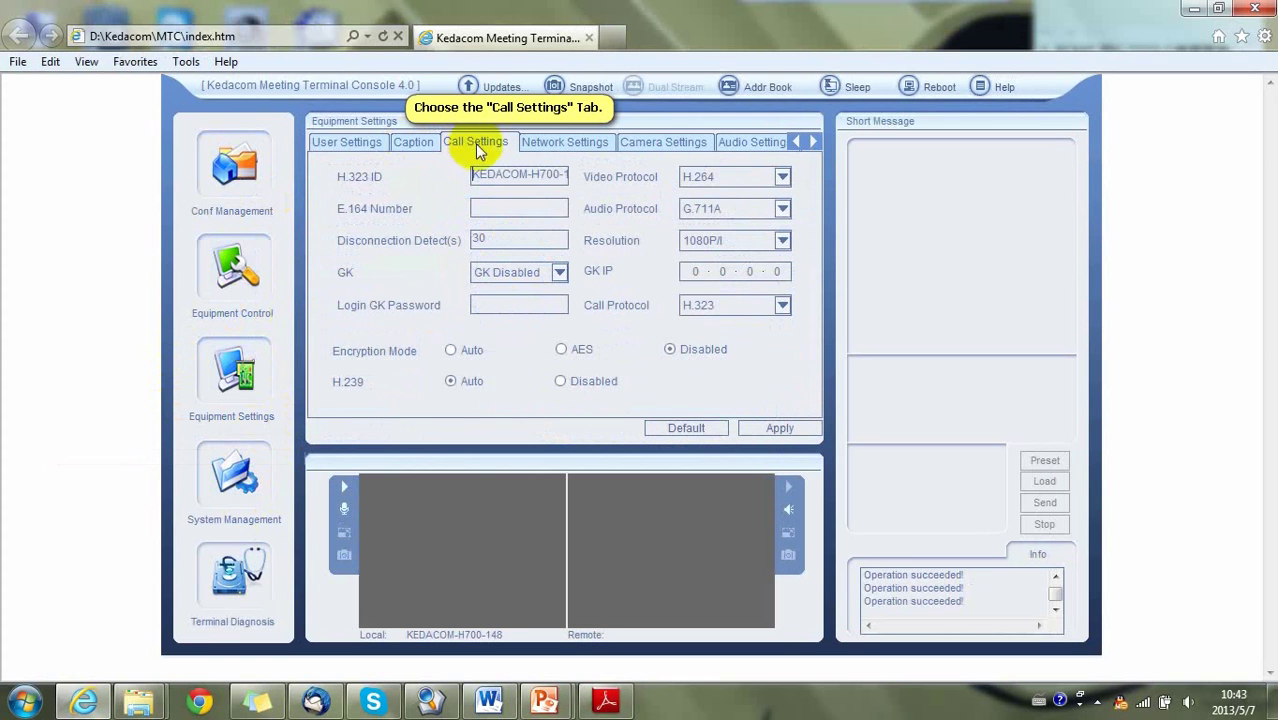
left_click(566, 174)
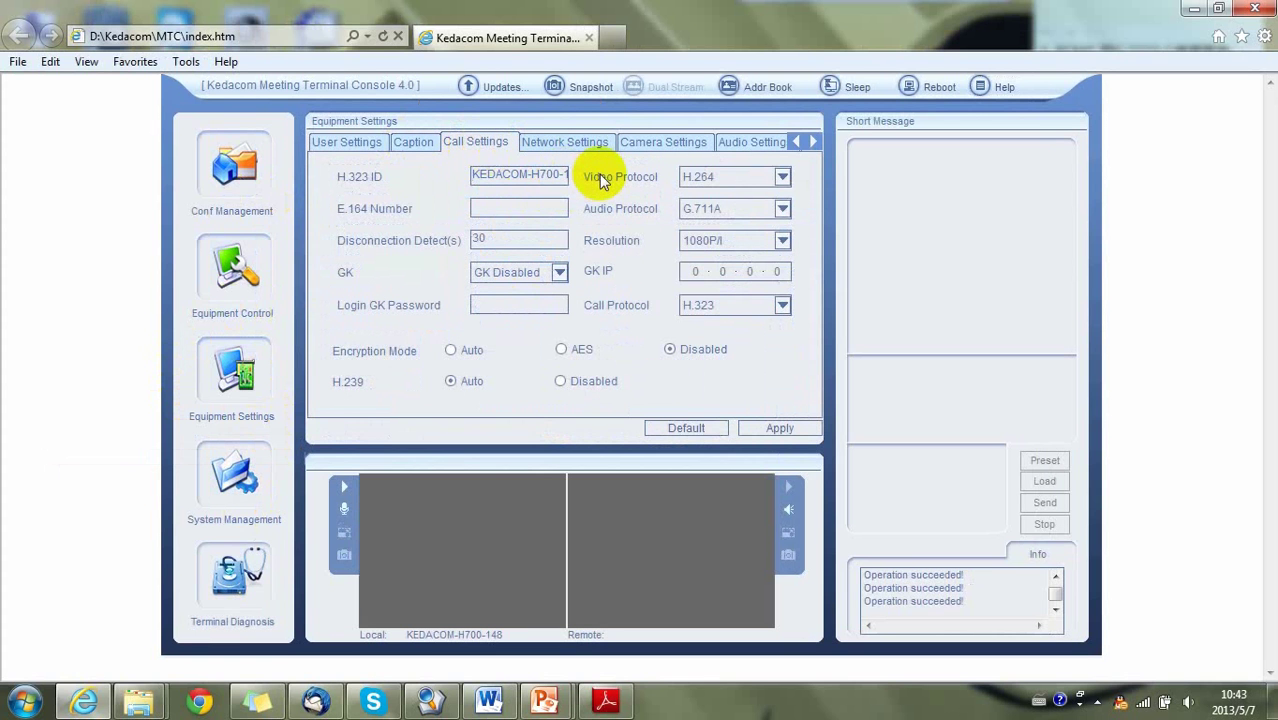
key("BackSpace")
key("BackSpace")
key("BackSpace")
key("BackSpace")
key("BackSpace")
key("BackSpace")
key("BackSpace")
key("BackSpace")
key("BackSpace")
key("BackSpace")
key("BackSpace")
key("BackSpace")
key("BackSpace")
key("BackSpace")
key("BackSpace")
key("BackSpace")
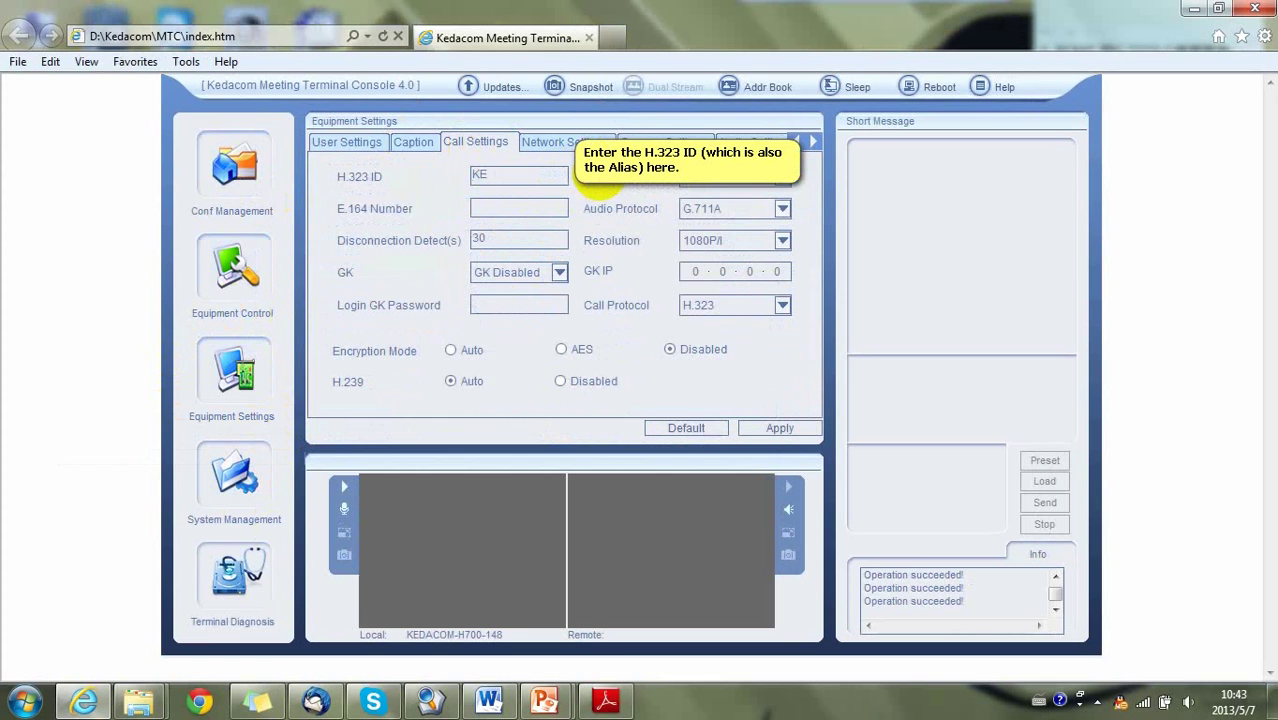
type("KEDACOM")
type("-H70")
type("0-148")
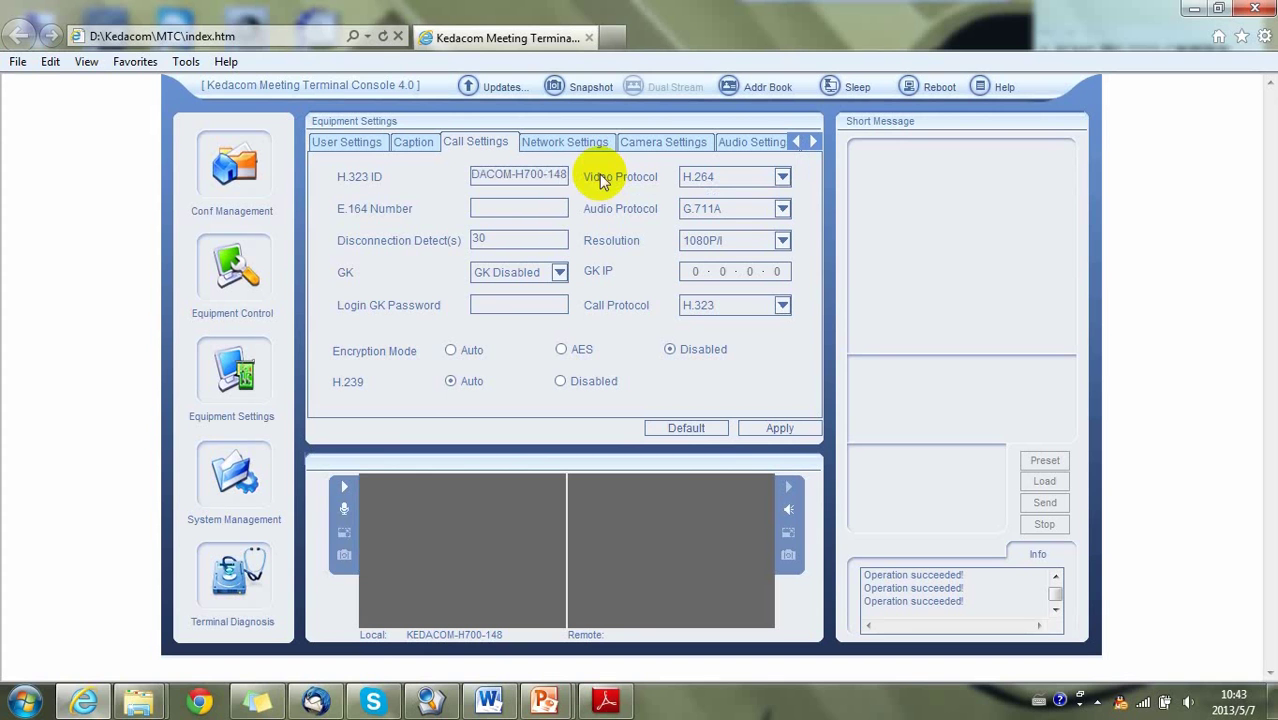
Step: Set the terminal's E.164 number to 001025148 and switch the GK option to GK Enabled
left_click(531, 214)
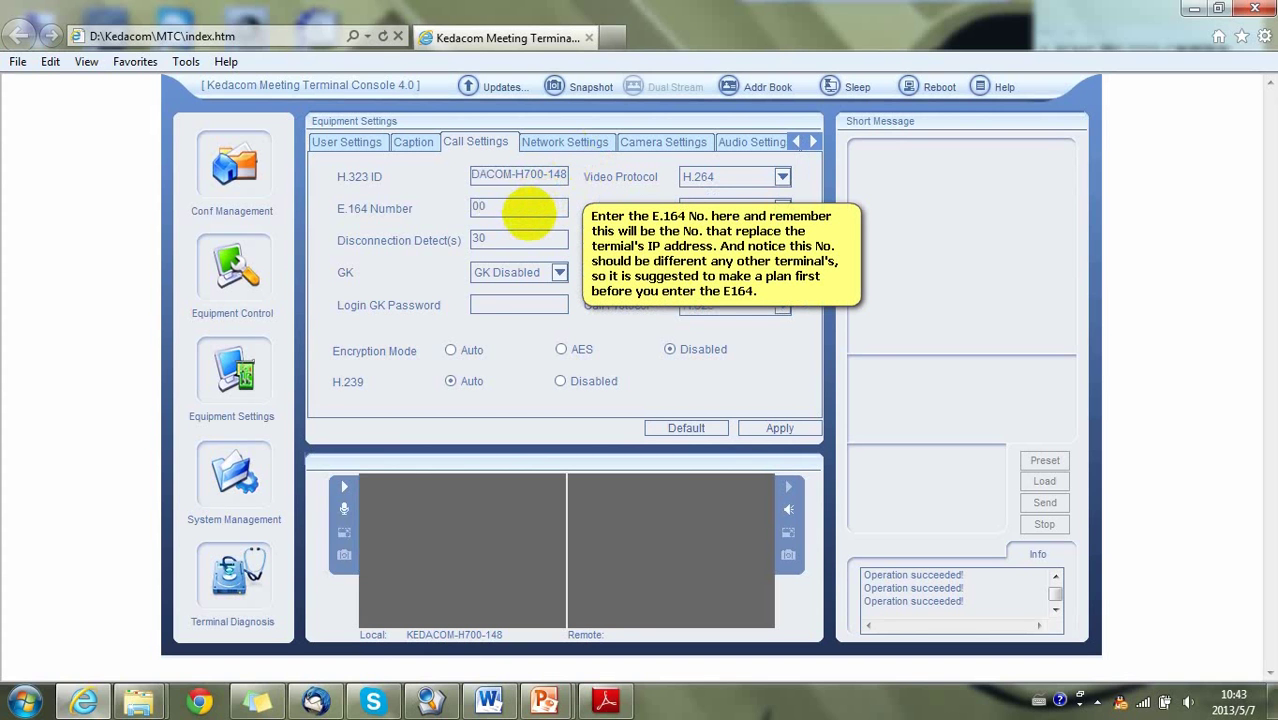
type("001025148")
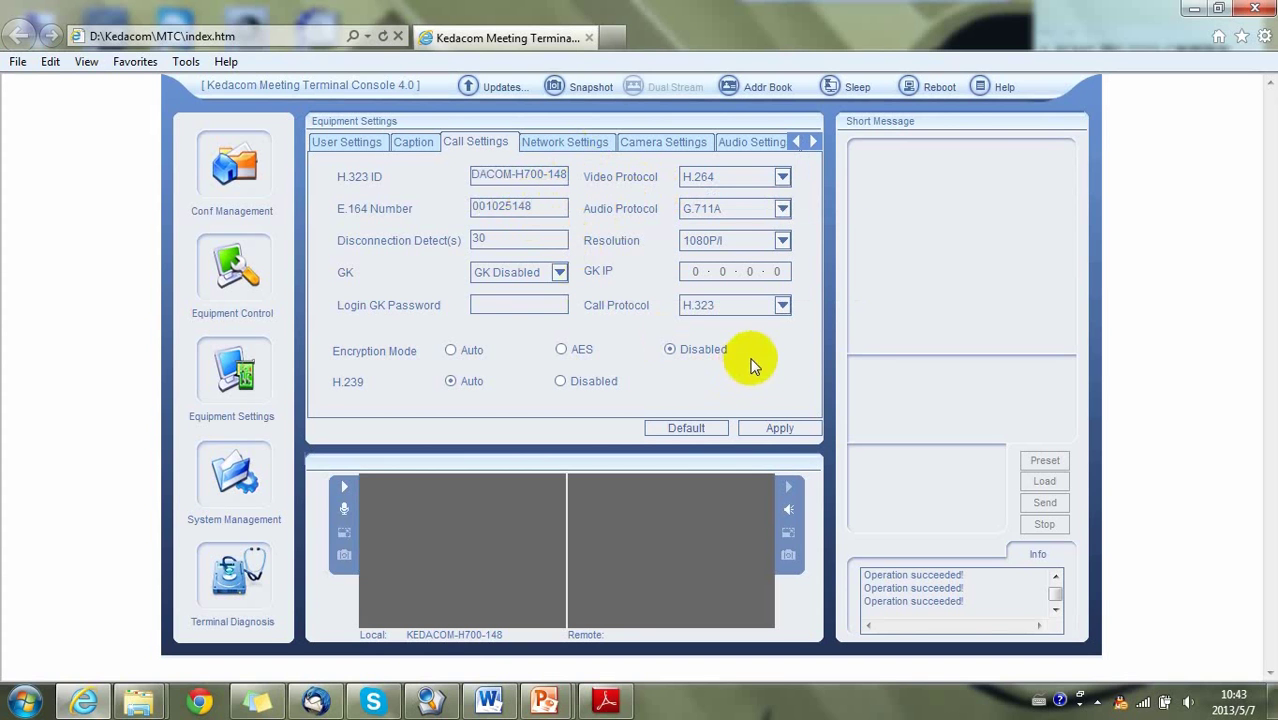
left_click(559, 274)
left_click(539, 300)
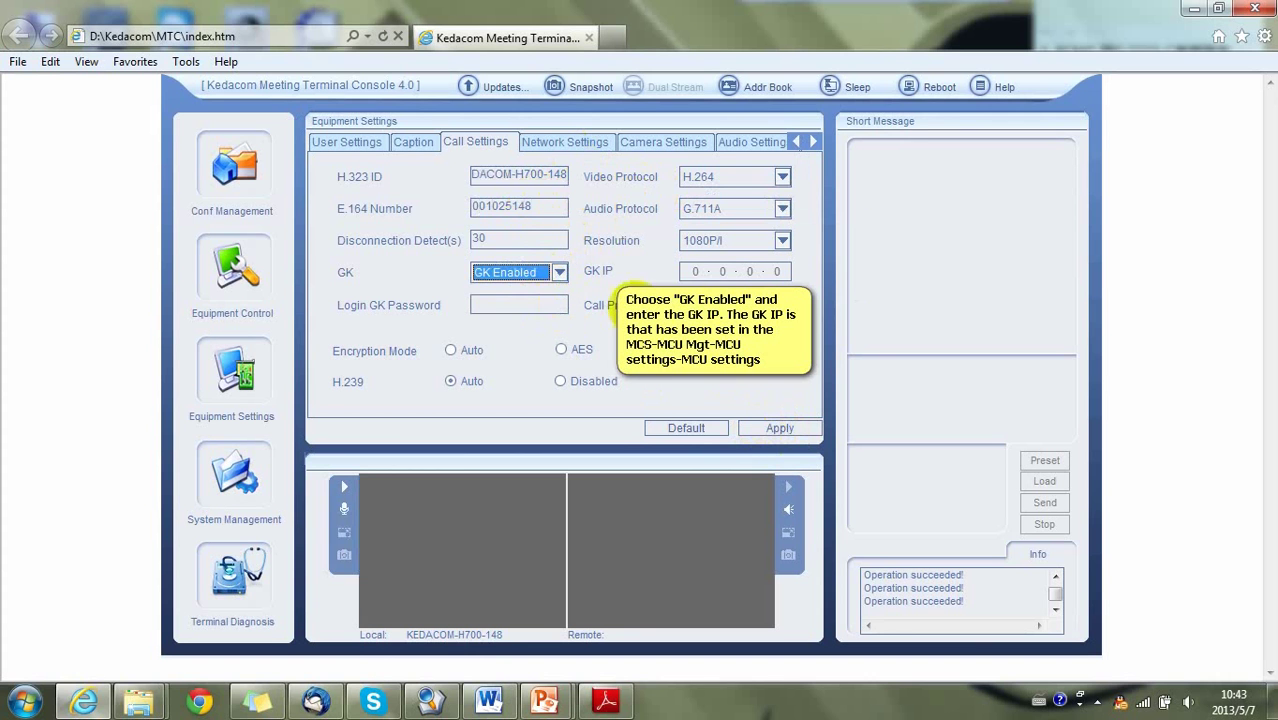
Step: Set the GK IP to 203.117.124.156, apply the call settings and check the GK registration message
left_click(707, 271)
type("203 . 1")
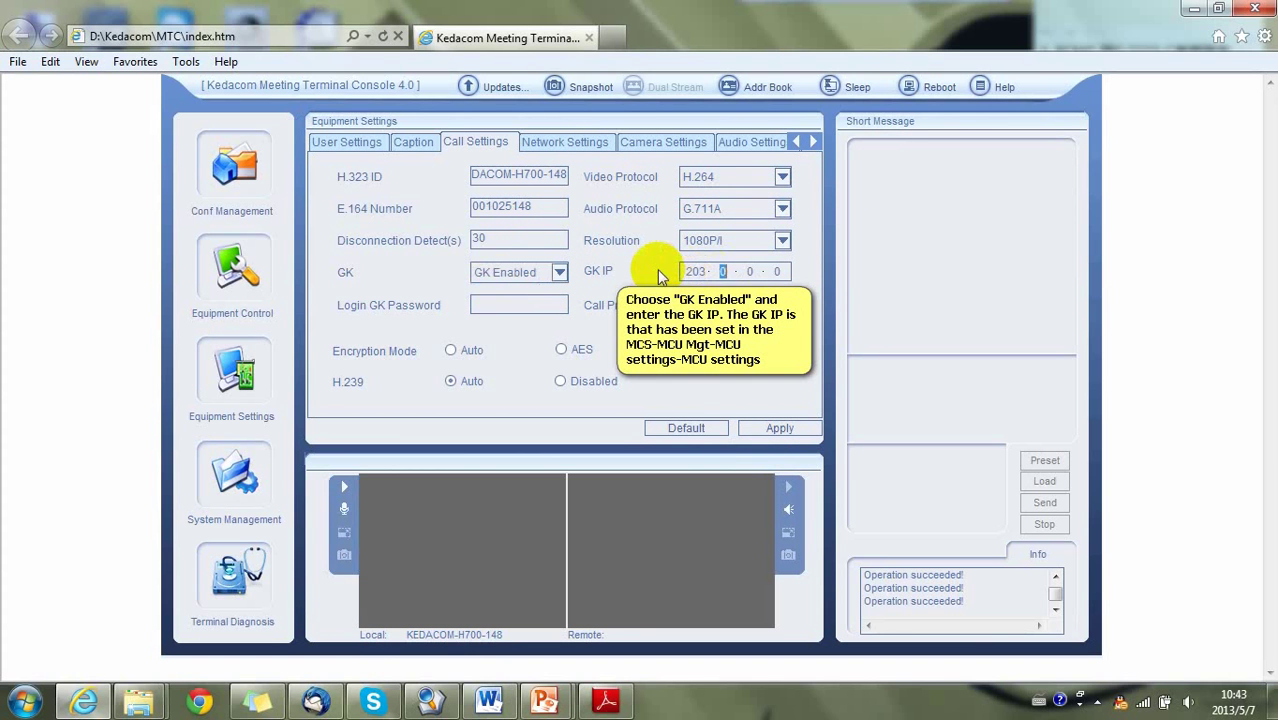
type("17 . 124 . 156")
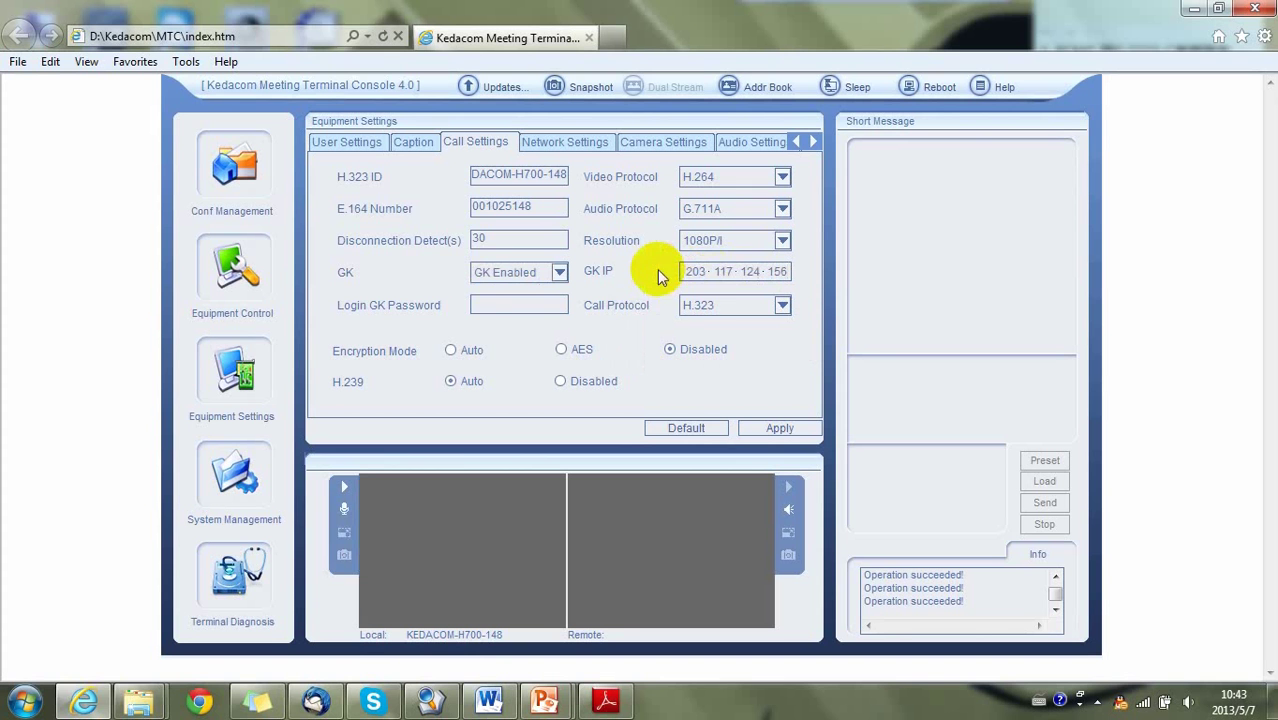
left_click(774, 430)
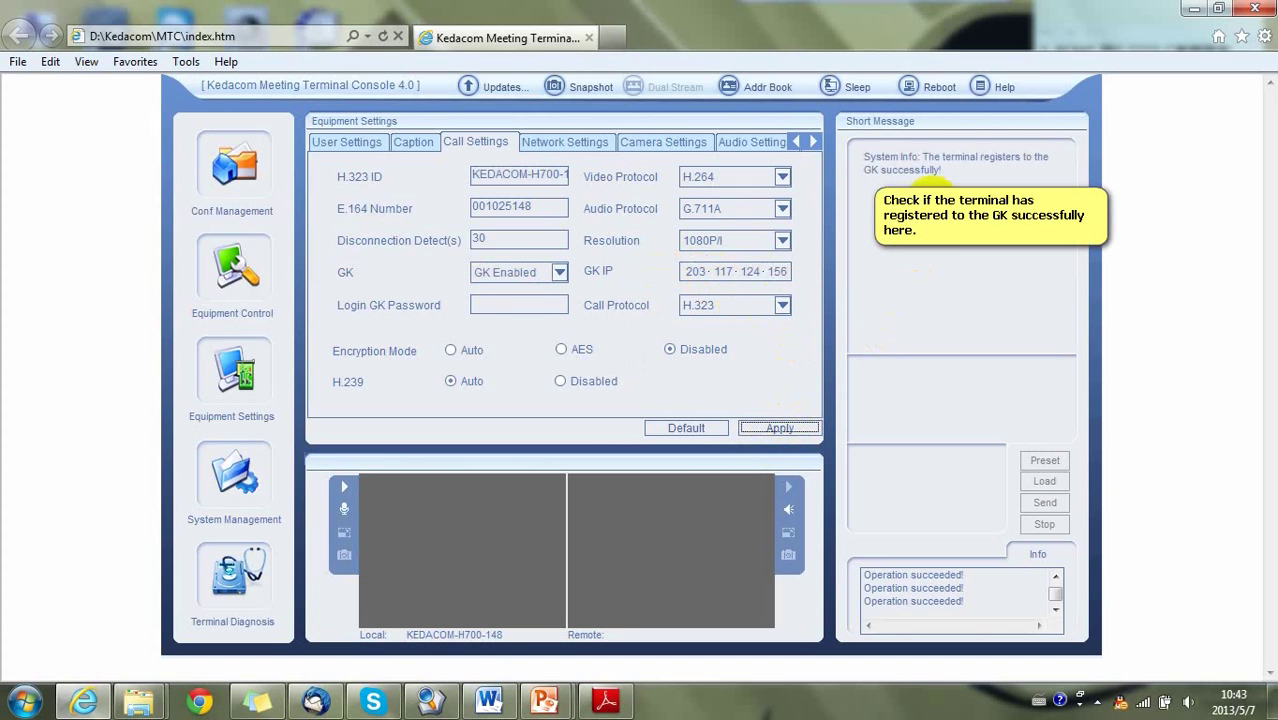
left_click_drag(953, 170, 832, 157)
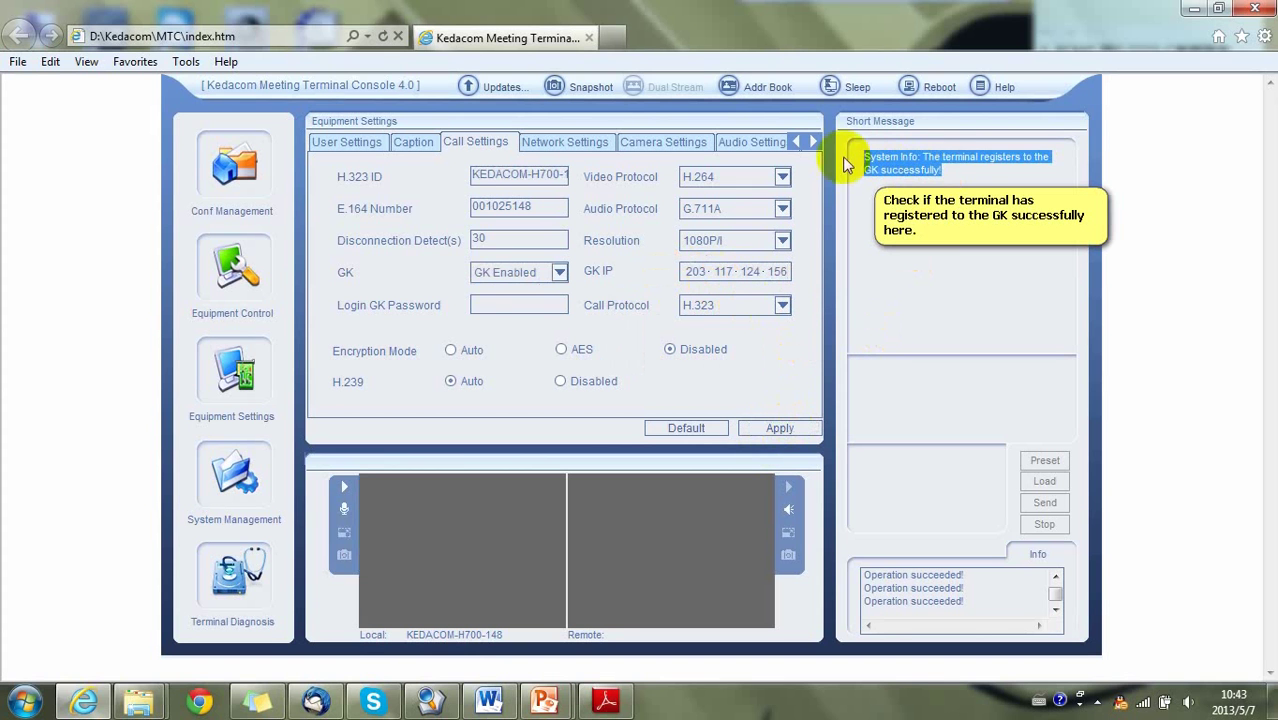
left_click(978, 205)
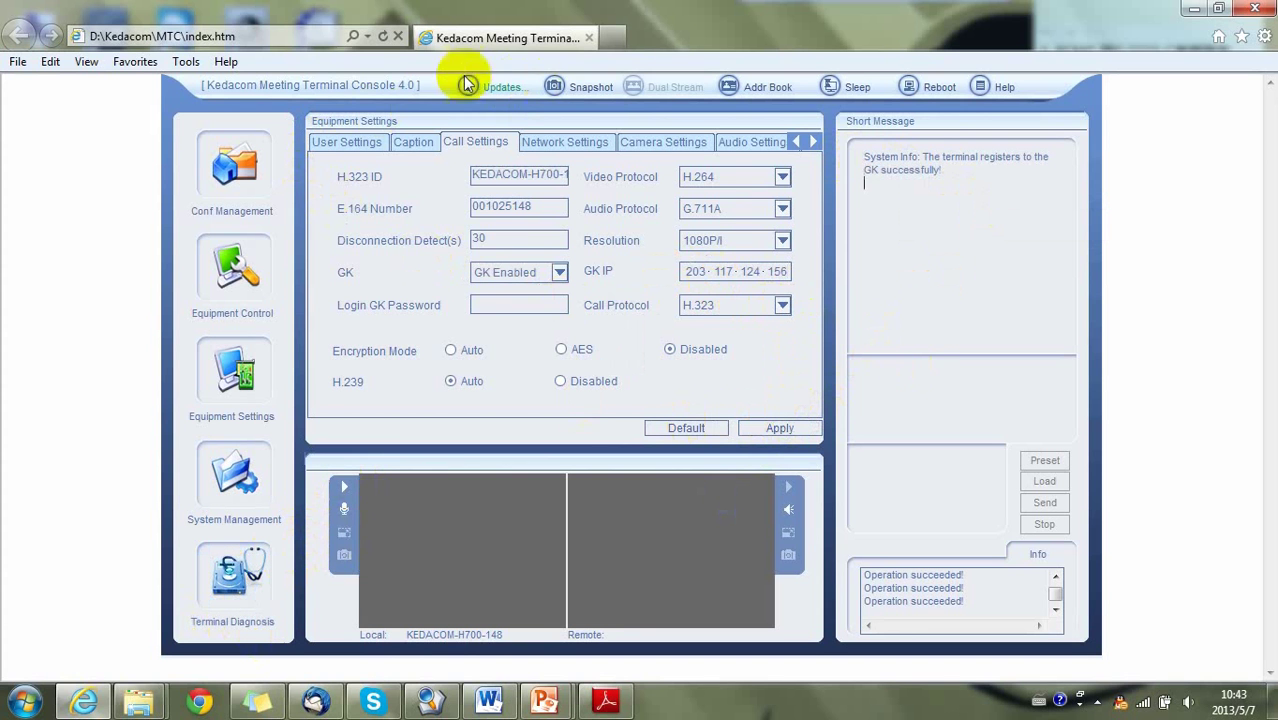
left_click(790, 428)
Step: Reload the console page and connect to the target terminal Singapore149
left_click(382, 36)
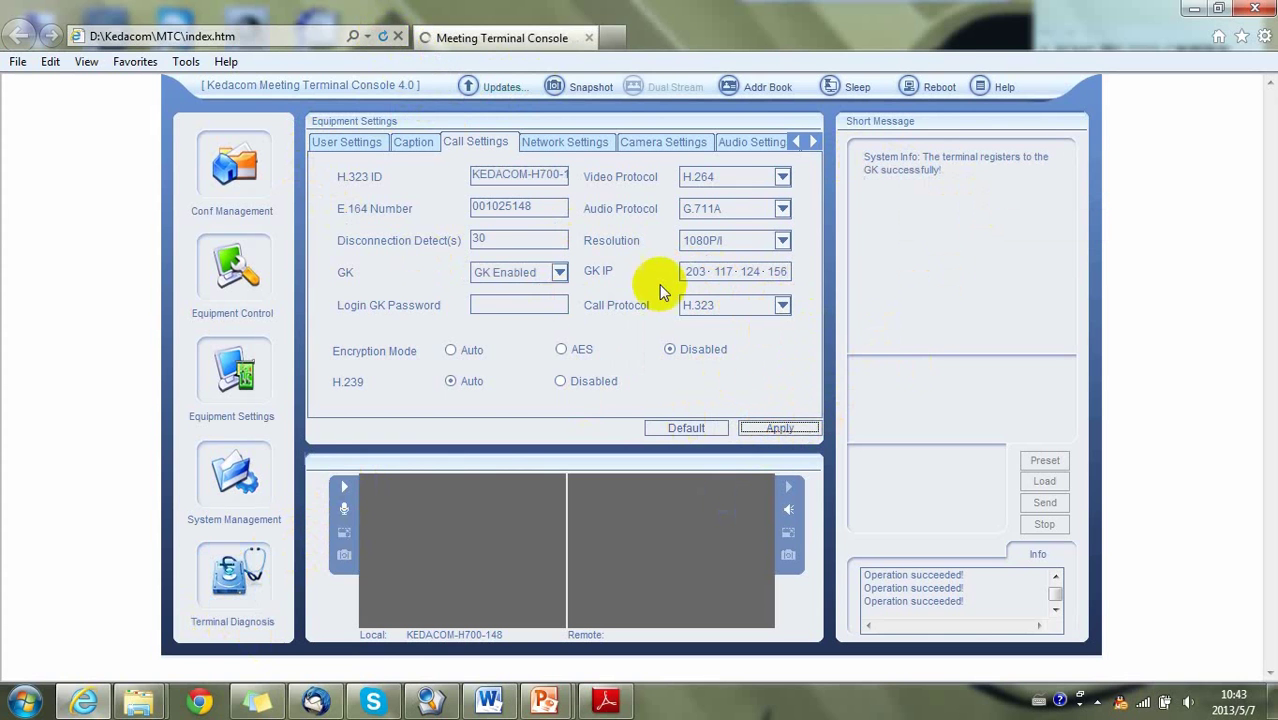
left_click(749, 372)
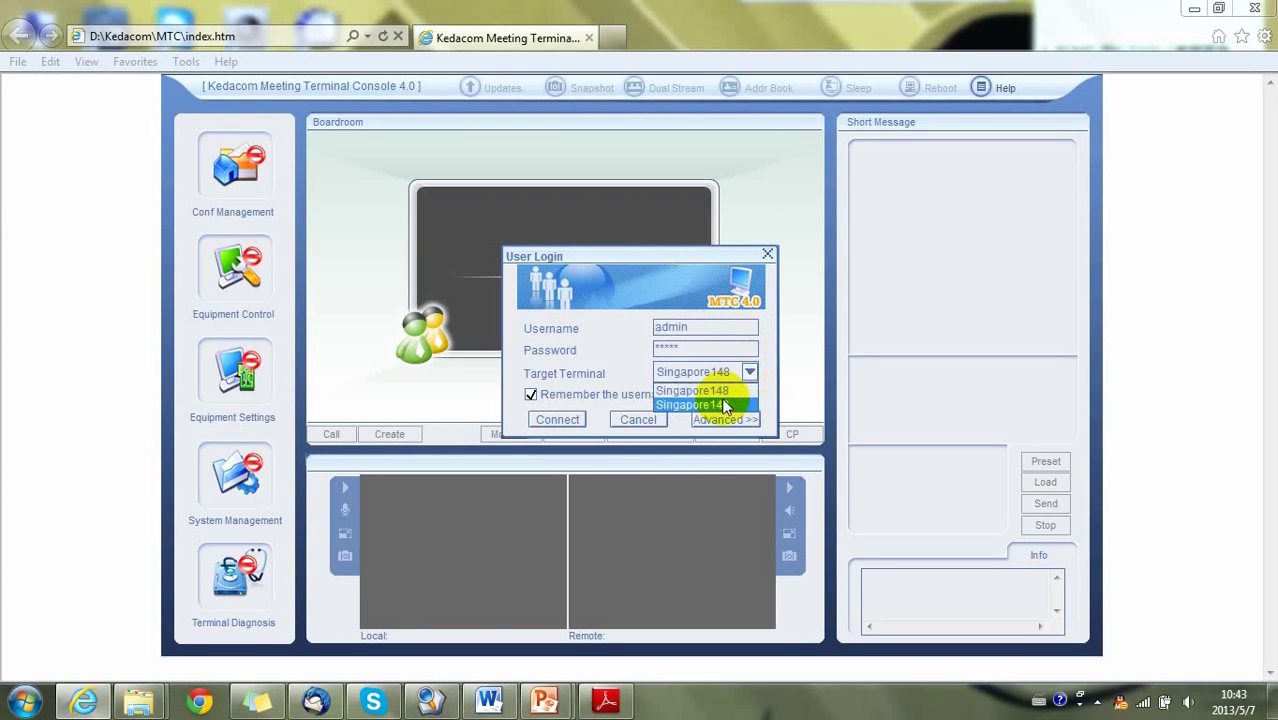
left_click(708, 399)
left_click(562, 420)
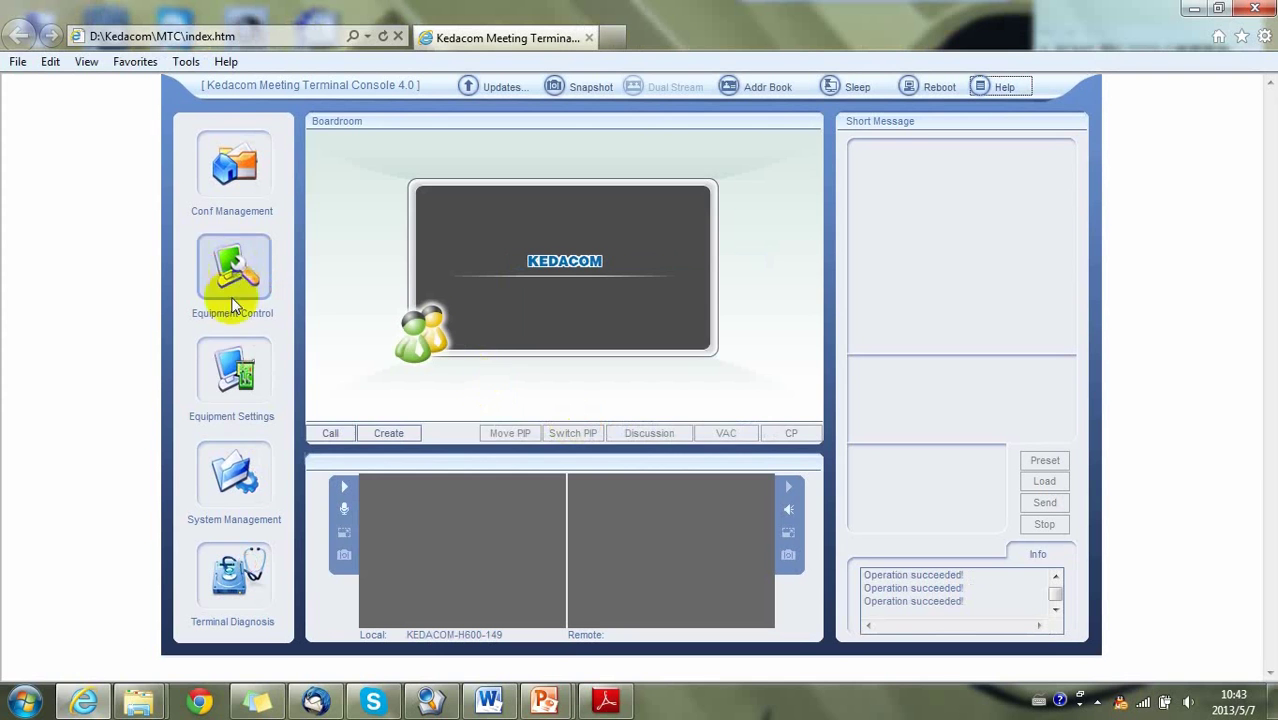
Step: In the call settings of the equipment settings, re-enter the terminal's H.323 ID as KEDACOM-H600-149
left_click(234, 366)
left_click(426, 142)
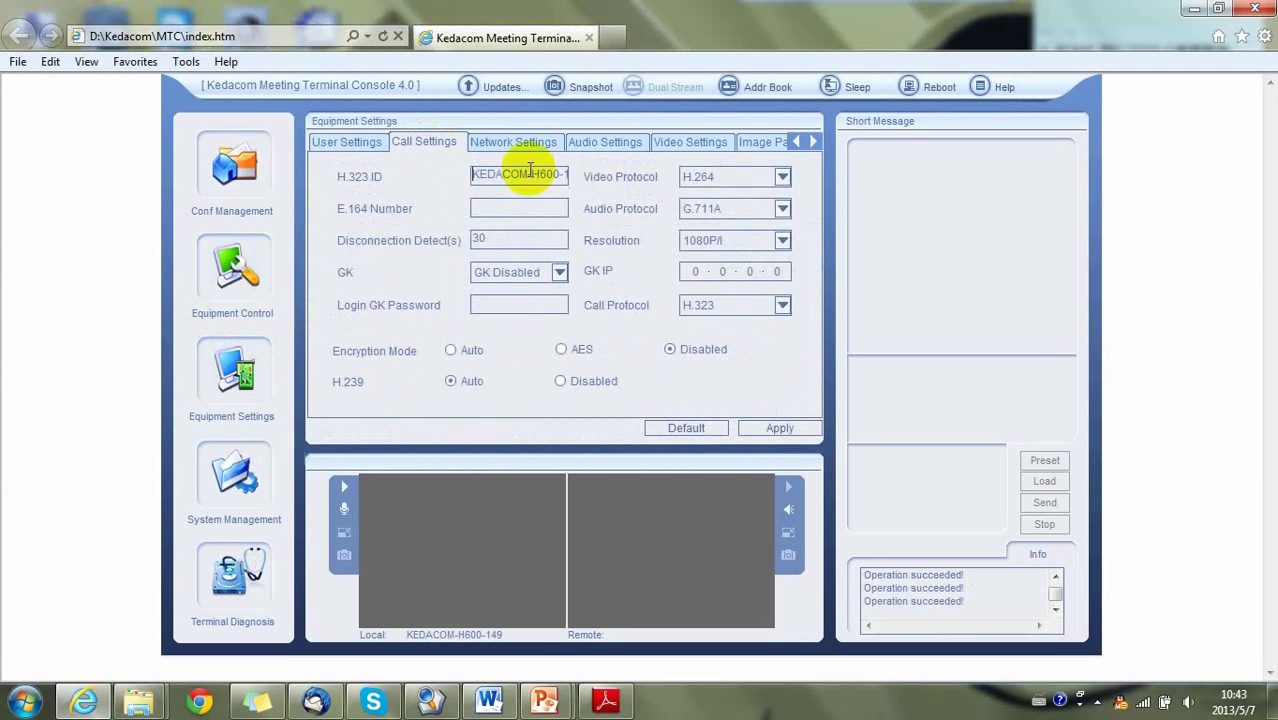
double_click(562, 175)
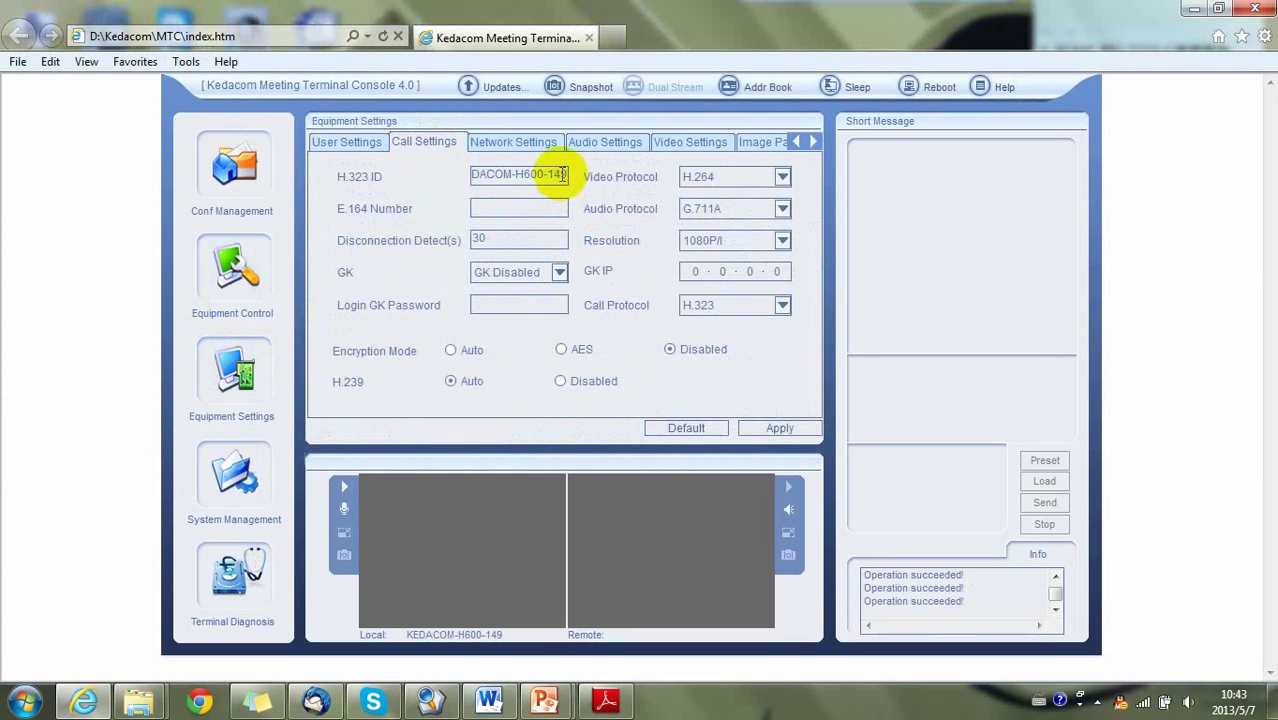
key("BackSpace")
type("KEDAC")
right_click(559, 178)
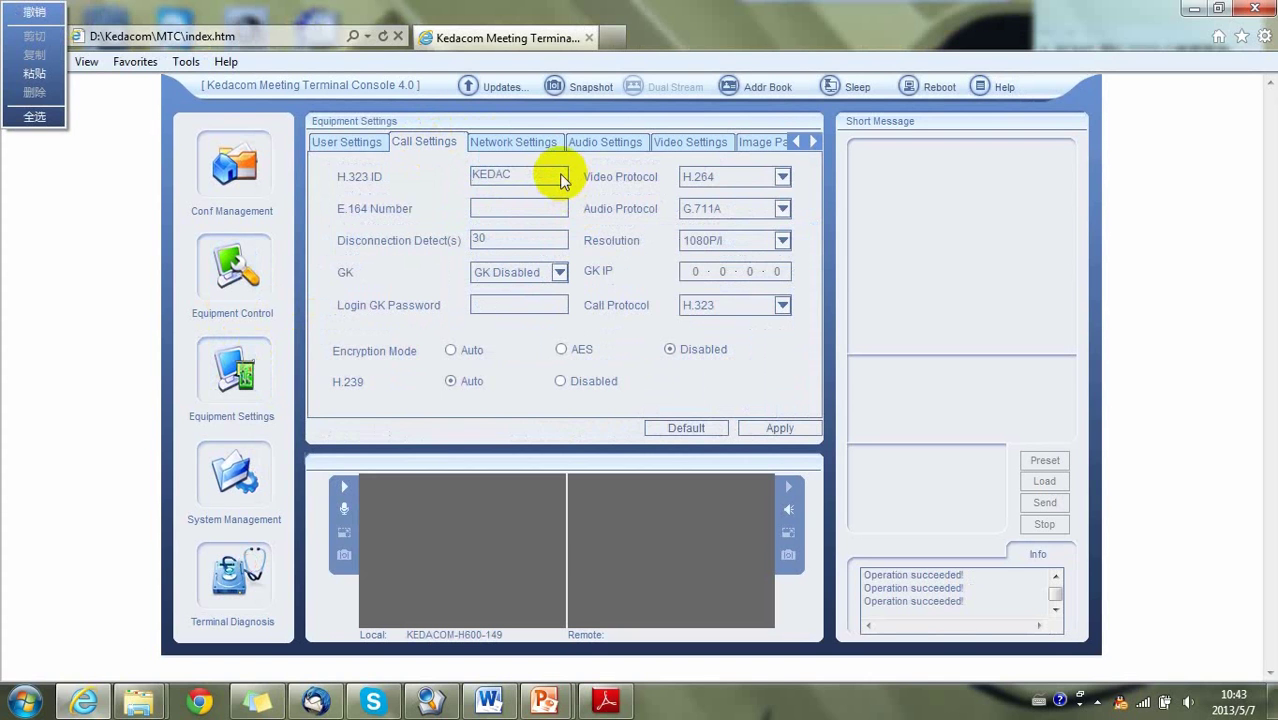
double_click(551, 175)
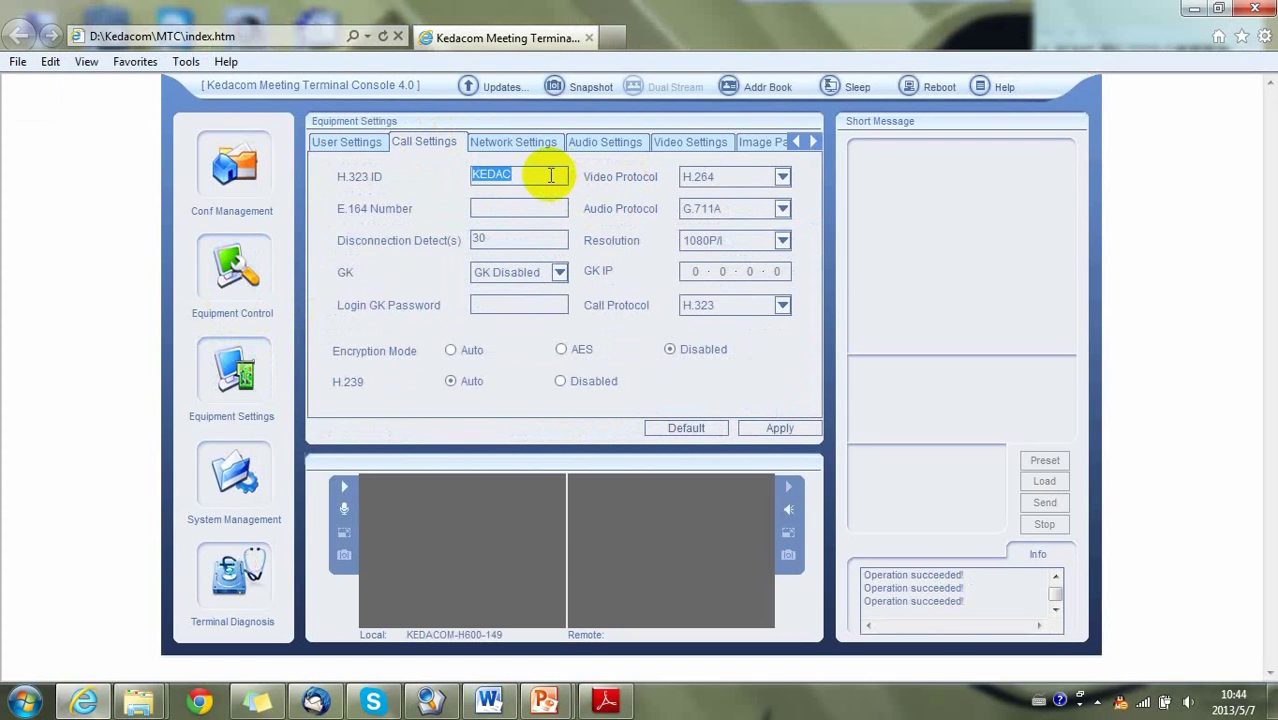
key("BackSpace")
type("K")
type("EDACOM")
type("-H600-149")
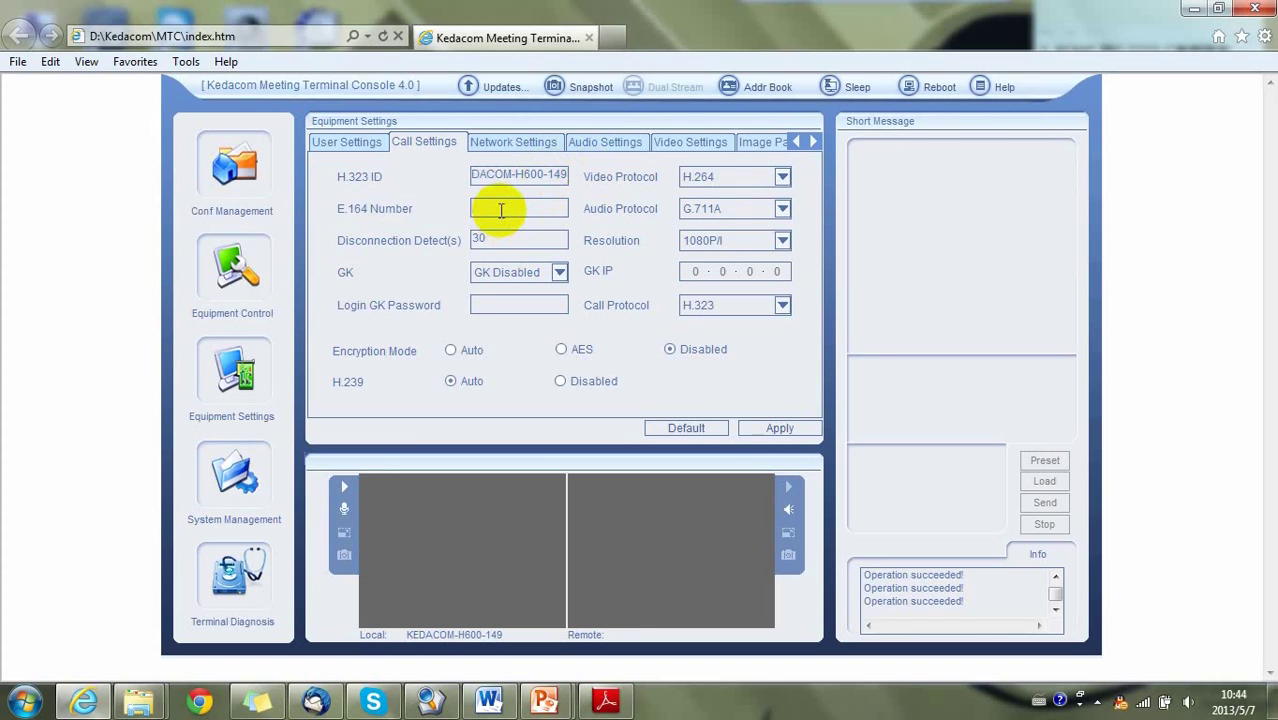
Step: Set the terminal's E.164 number to 001025149 and switch the GK option to GK Enabled
left_click(501, 210)
type("001025149")
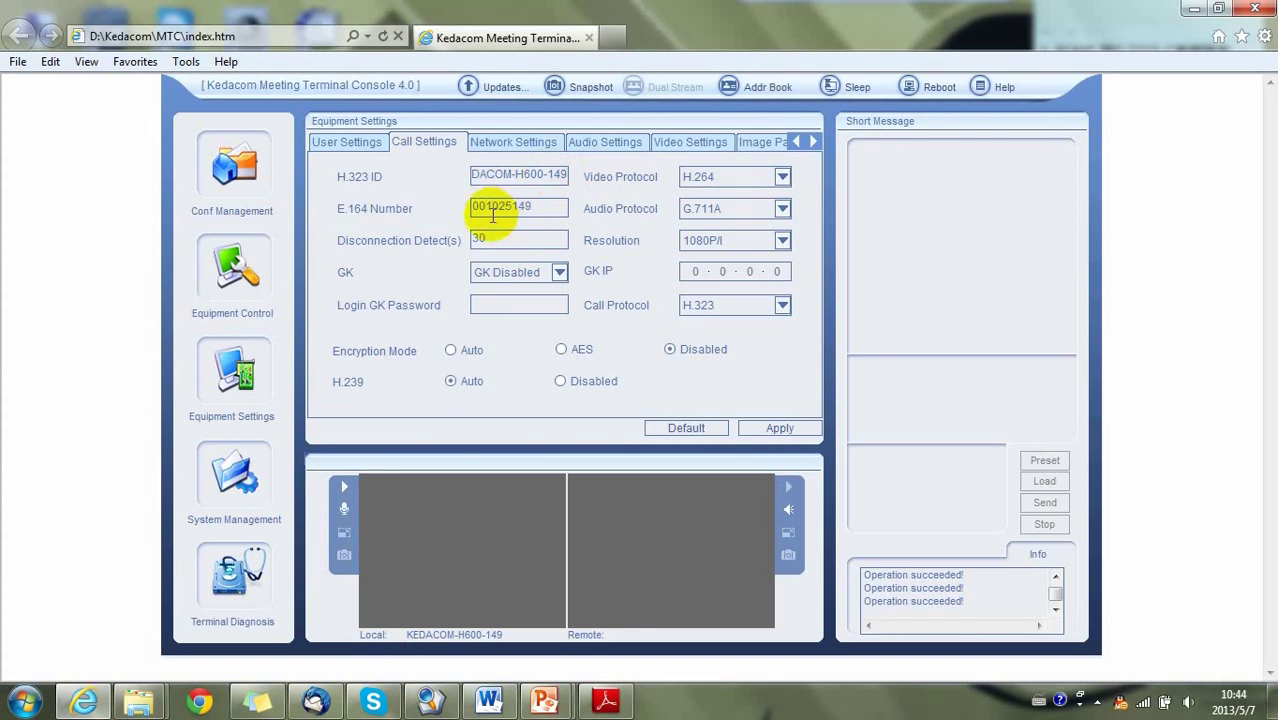
left_click(561, 274)
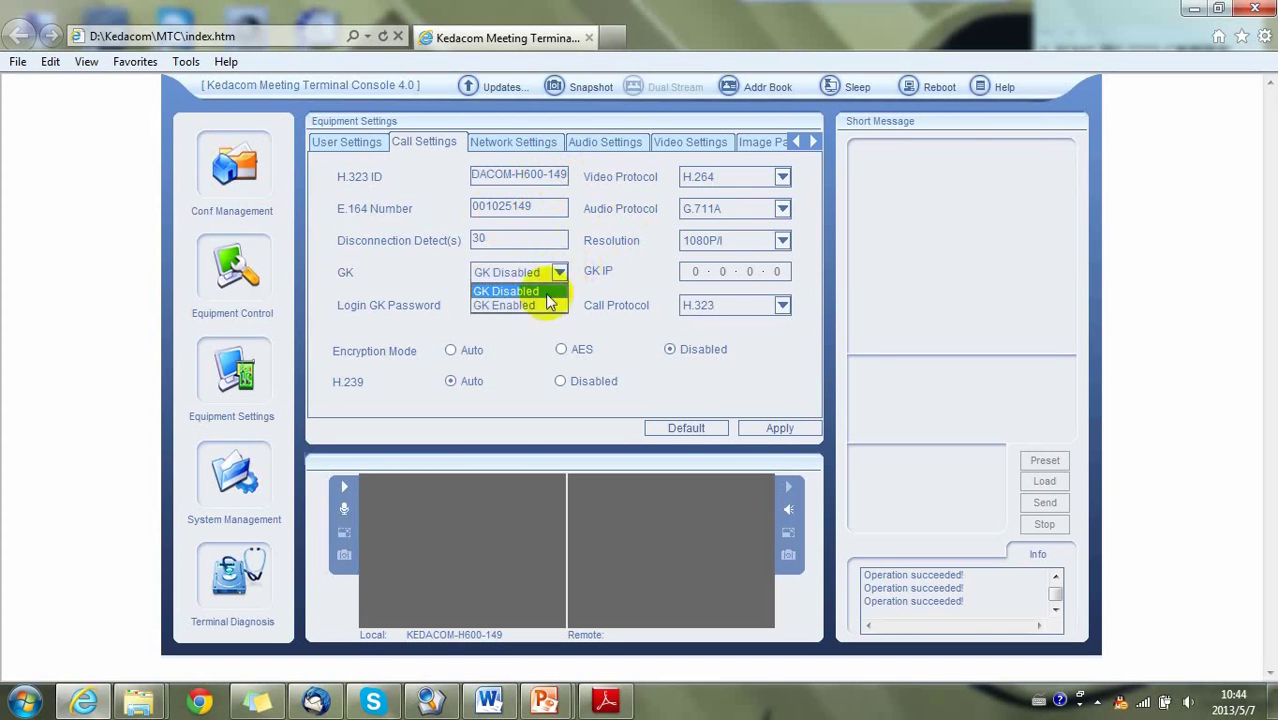
left_click(515, 300)
Step: Enter 203.117.124.156 as the GK IP, apply the call settings and read the registration message
left_click(697, 271)
type("203.1")
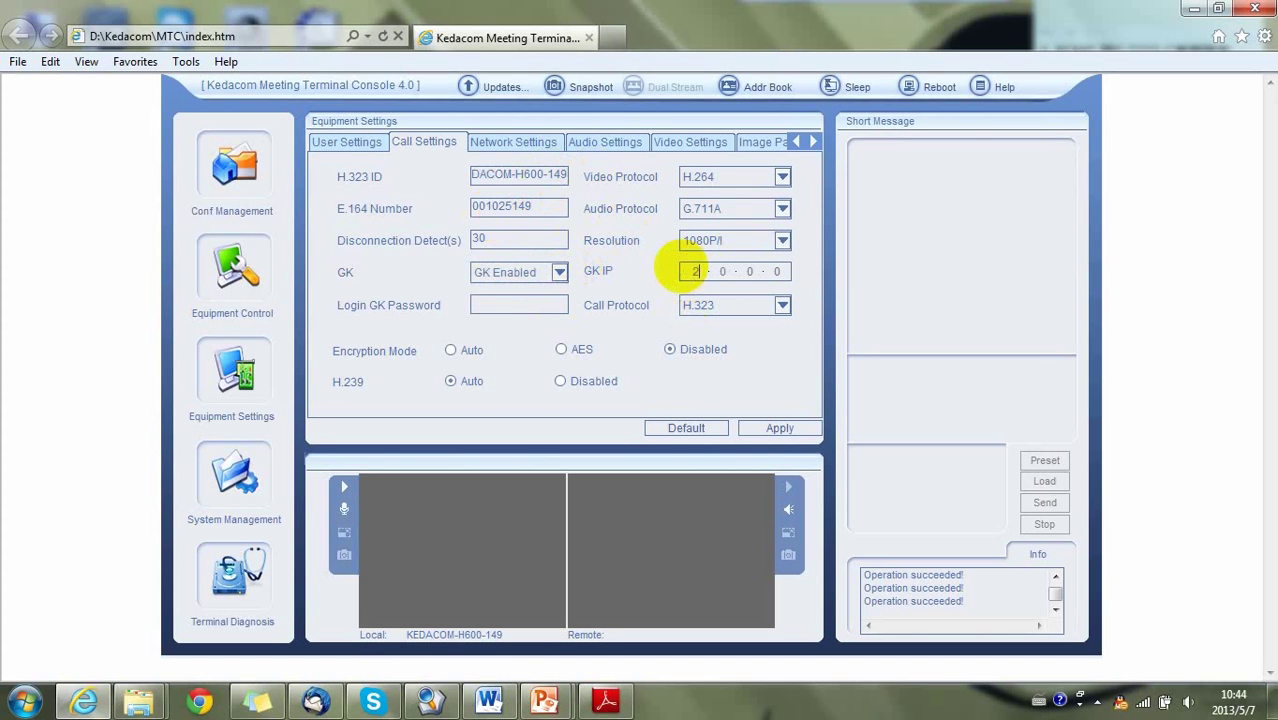
type("17.124.1")
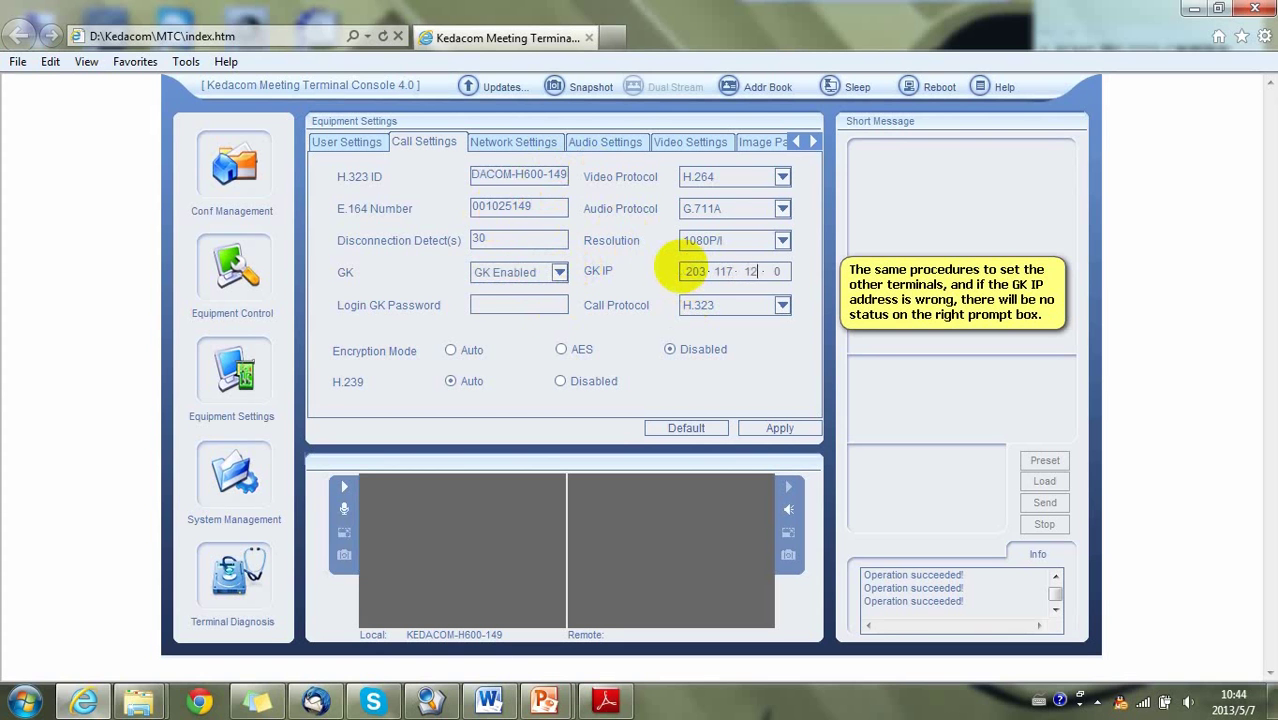
type("49")
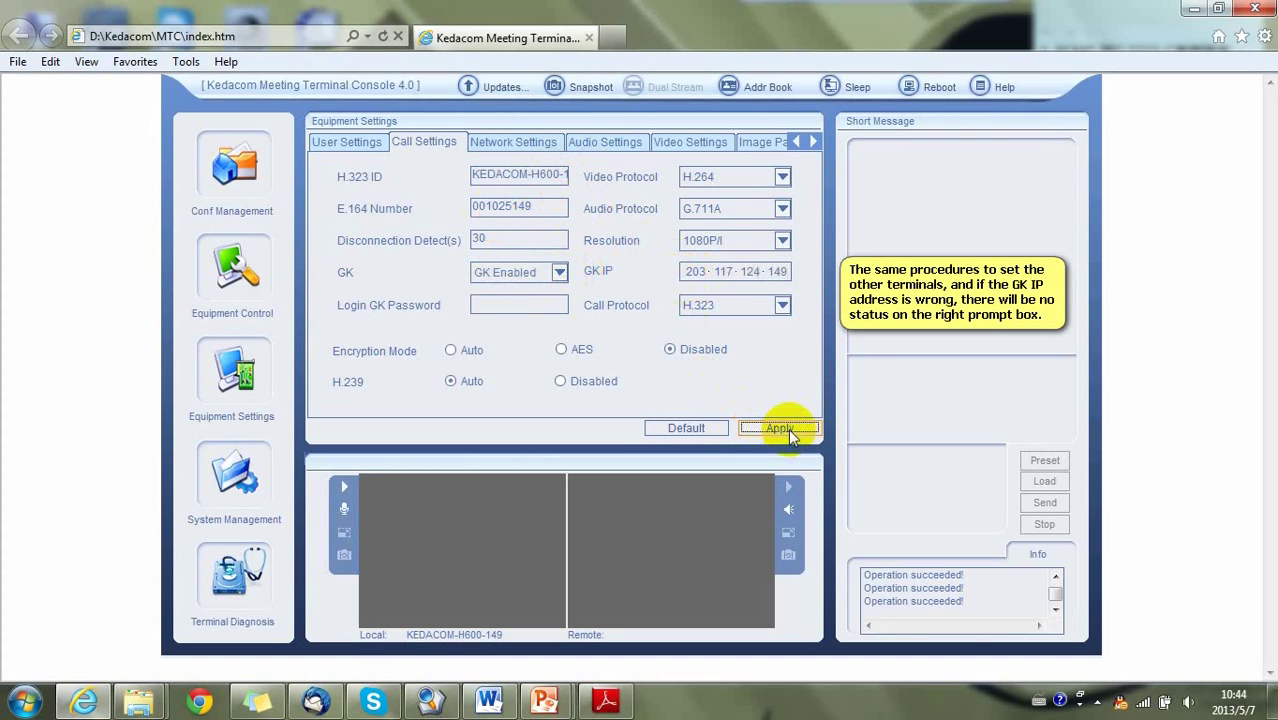
left_click(788, 271)
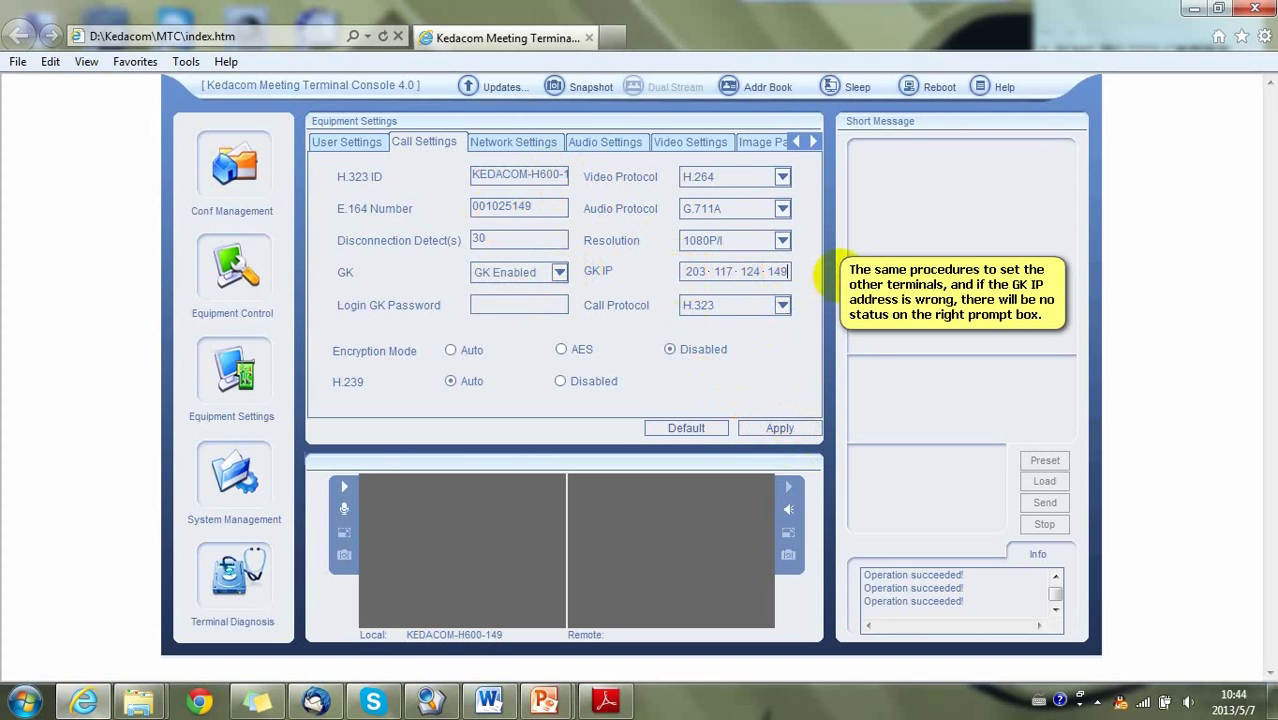
key("BackSpace")
key("BackSpace")
type("56")
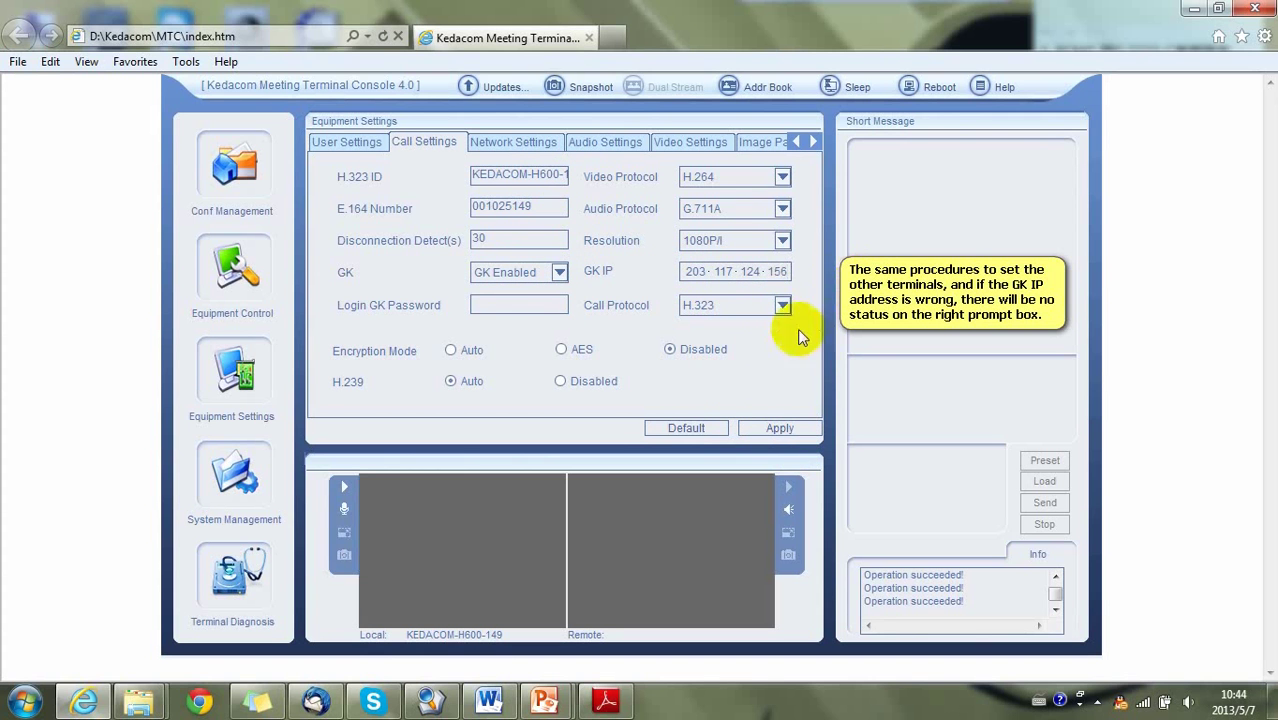
left_click(778, 428)
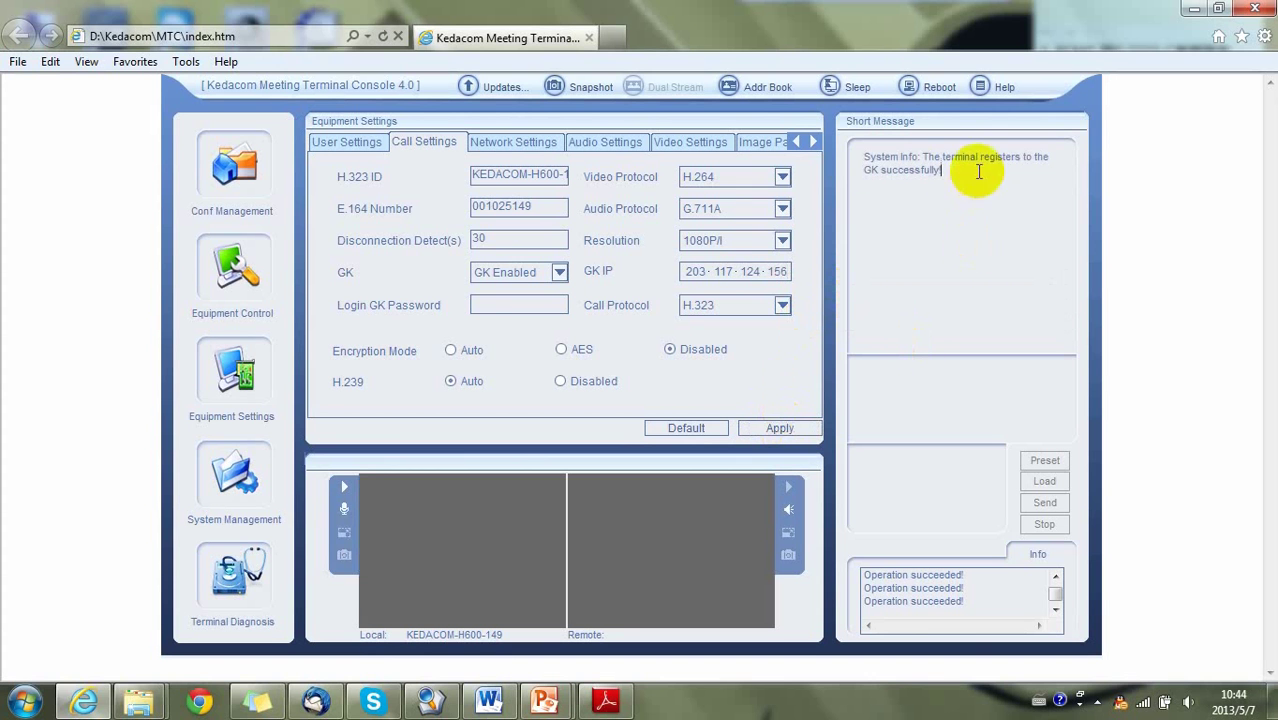
left_click_drag(970, 168, 847, 155)
left_click(975, 207)
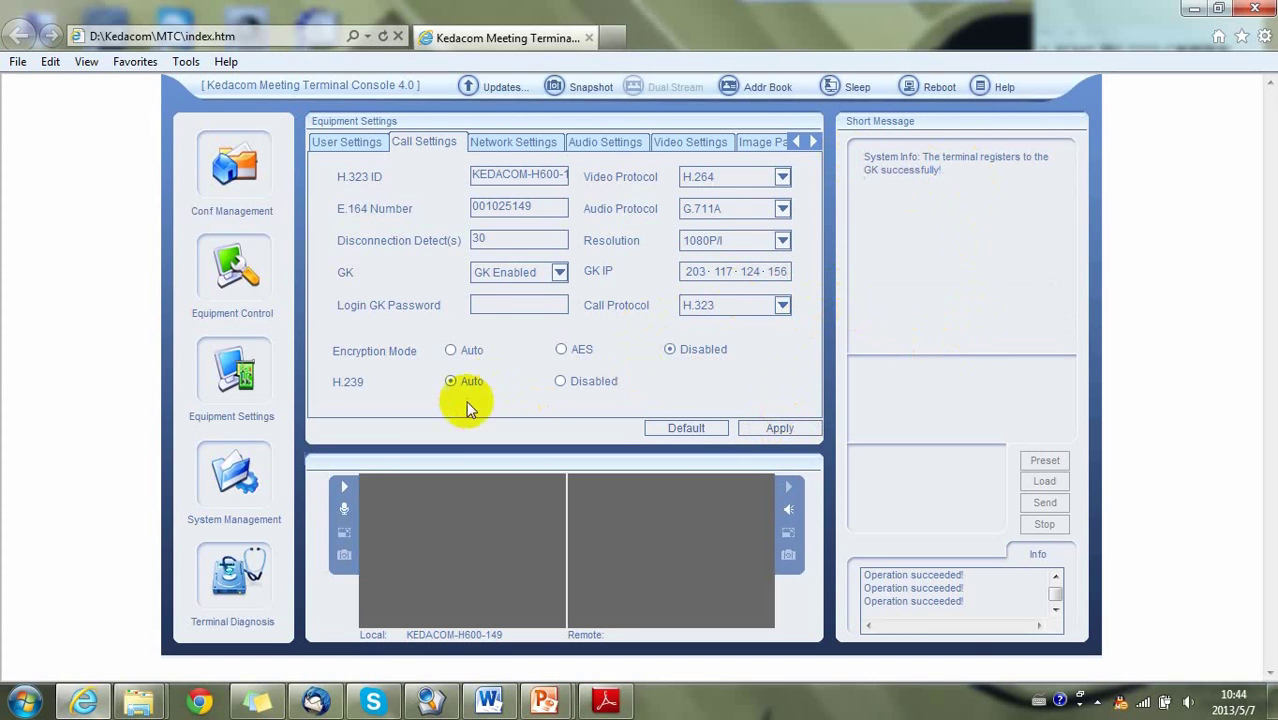
Step: Close the terminal console, open the Meeting Console from the desktop and log in to the MCU singapore800L with the remembered credentials
left_click(1256, 9)
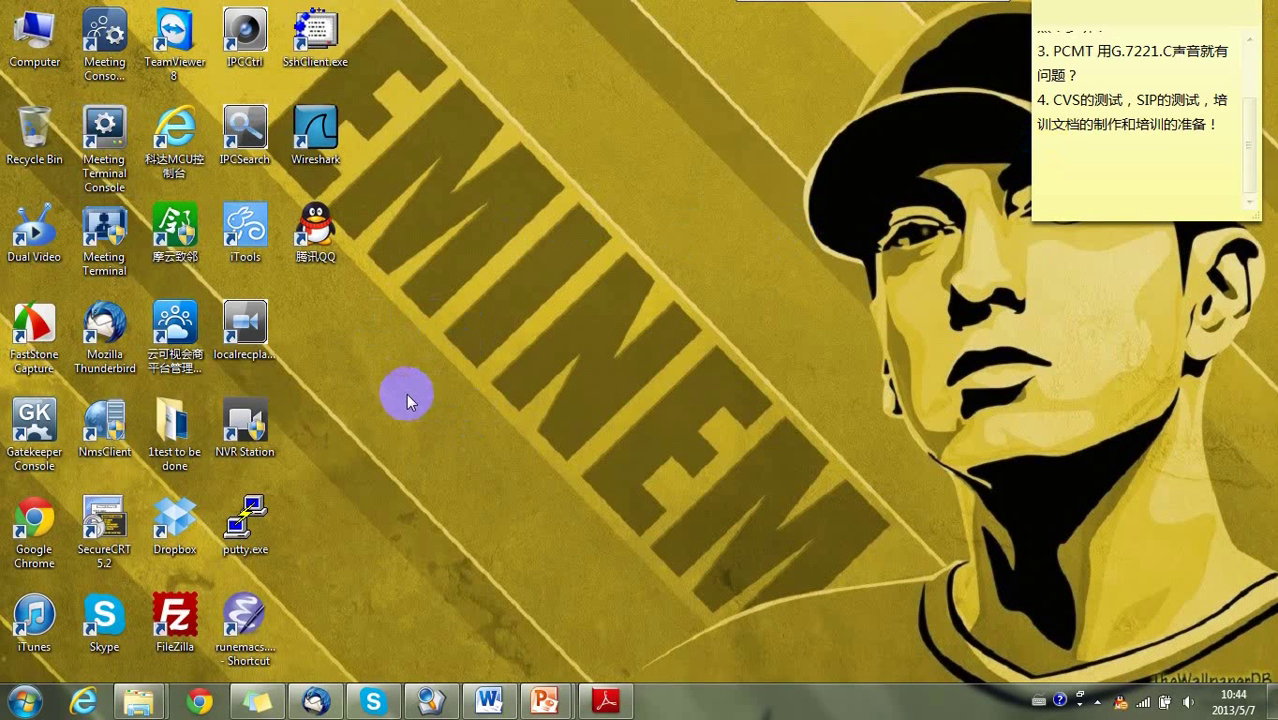
double_click(119, 54)
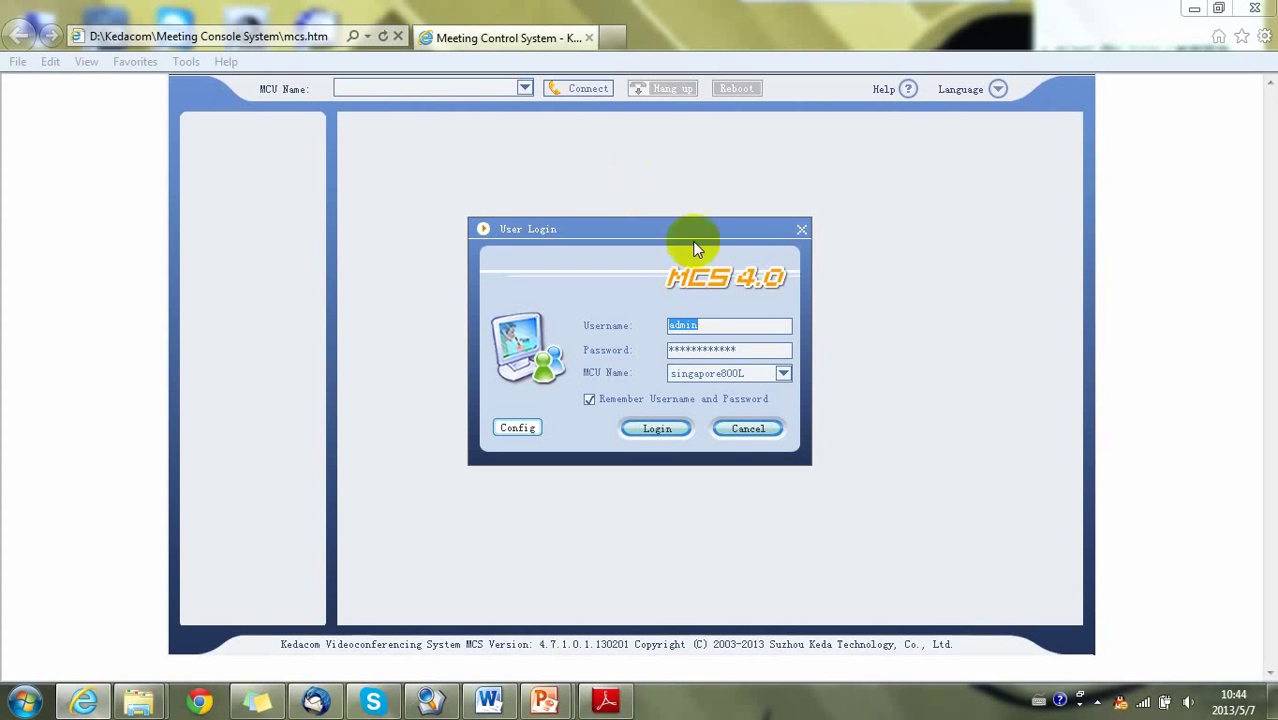
left_click(782, 374)
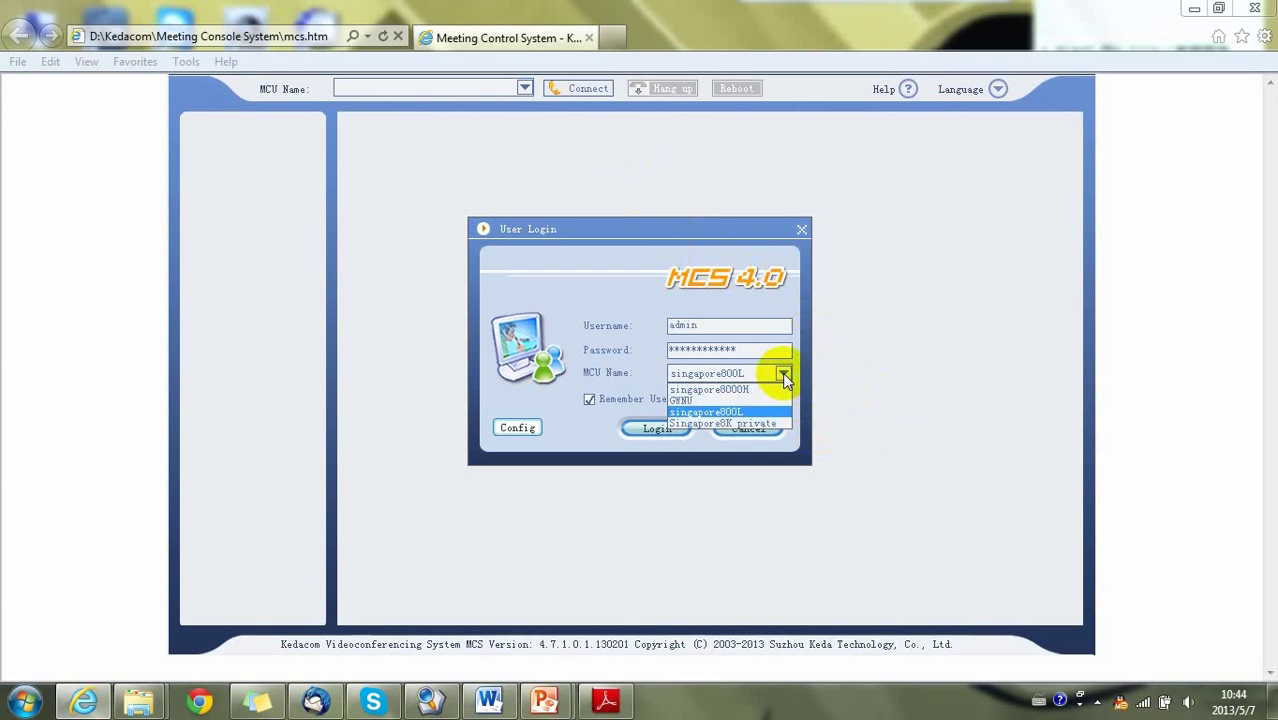
left_click(782, 372)
left_click(657, 428)
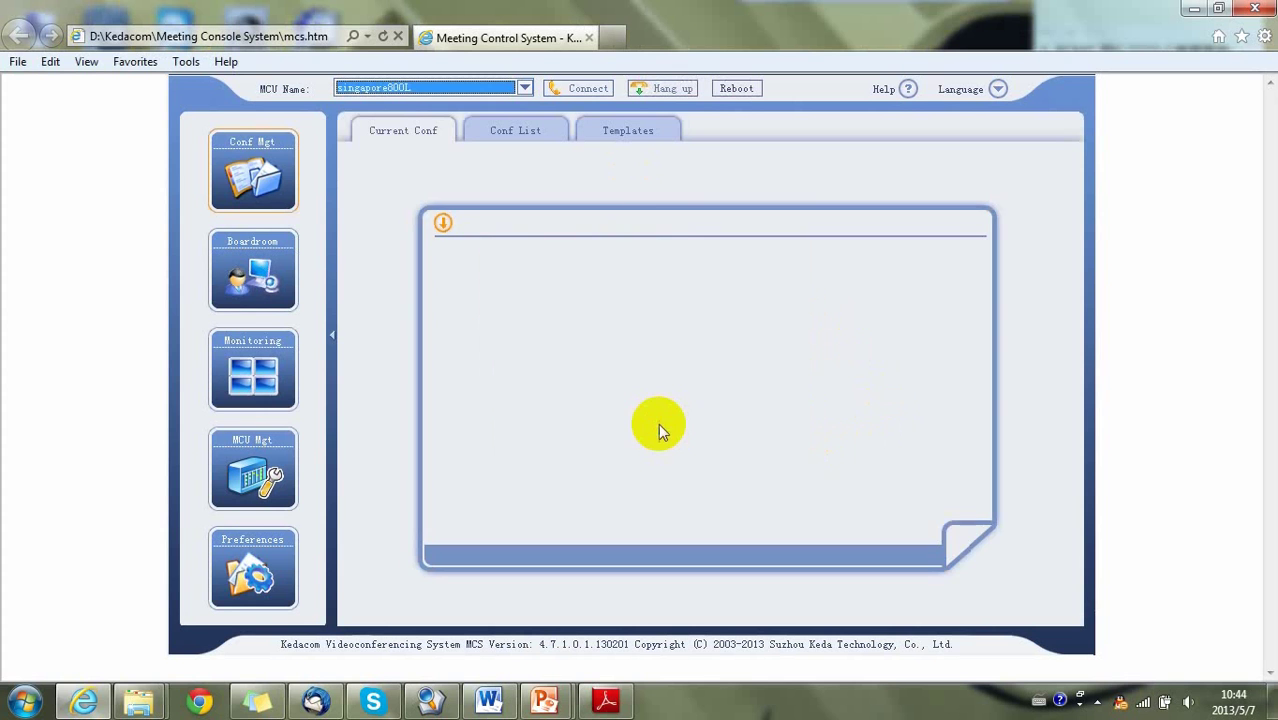
Step: In the conference templates, create a new template named Test0507 with the E164 ID 0507
left_click(620, 129)
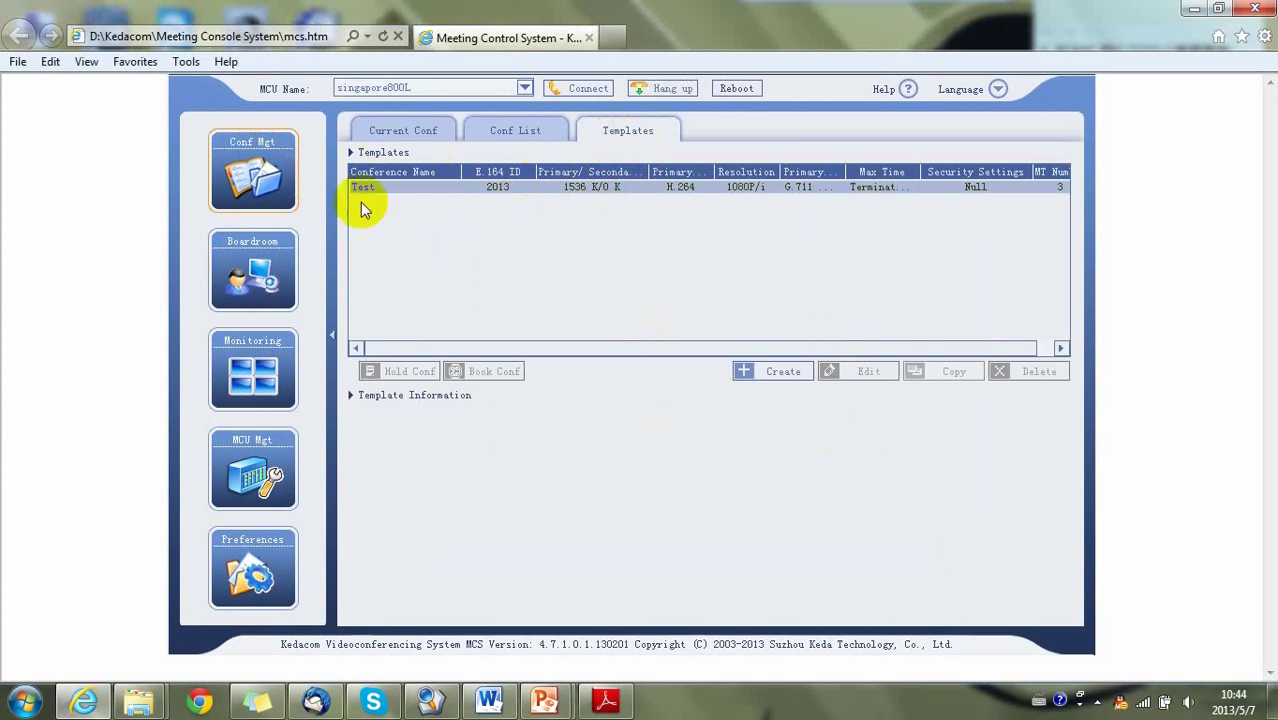
left_click(571, 190)
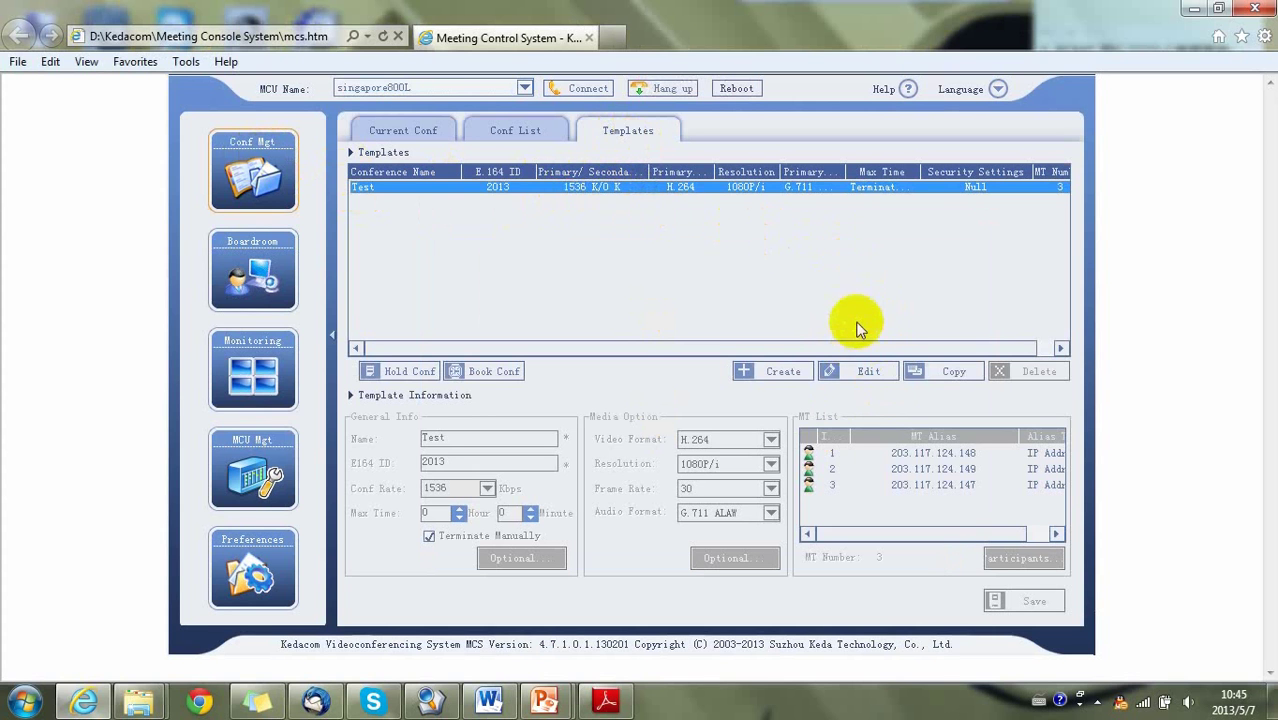
left_click(866, 371)
left_click(776, 370)
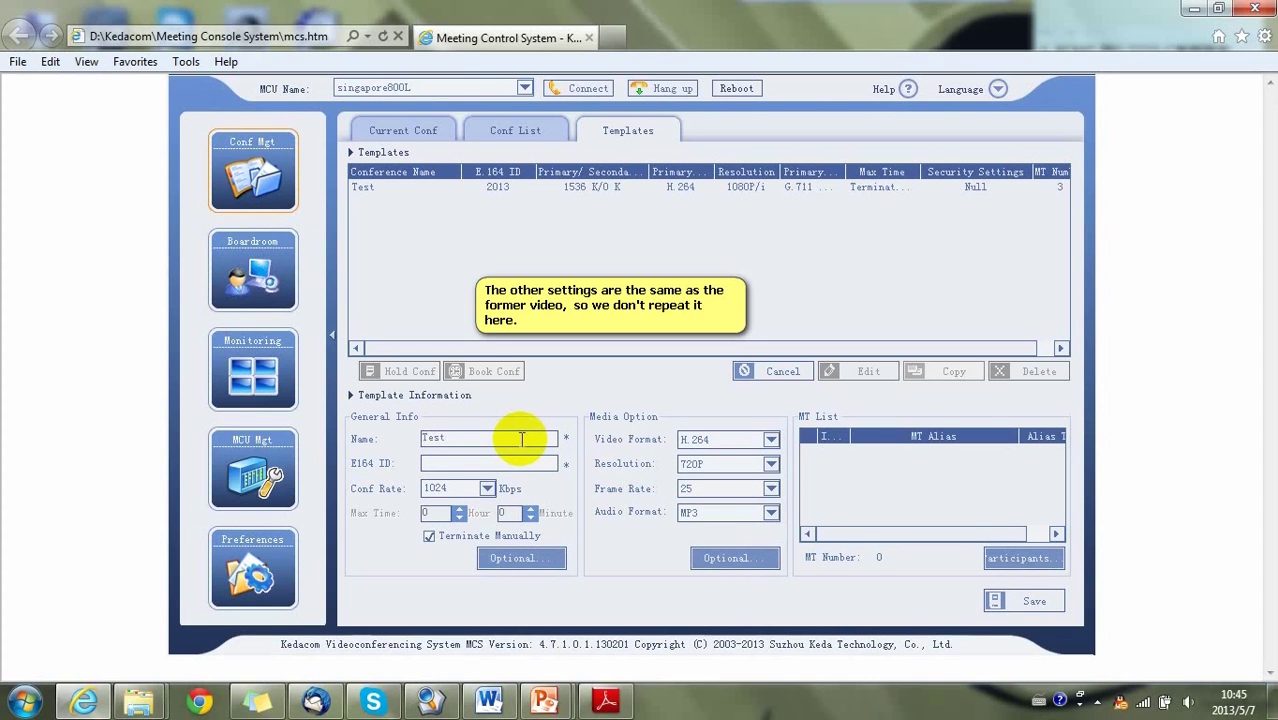
type("0507")
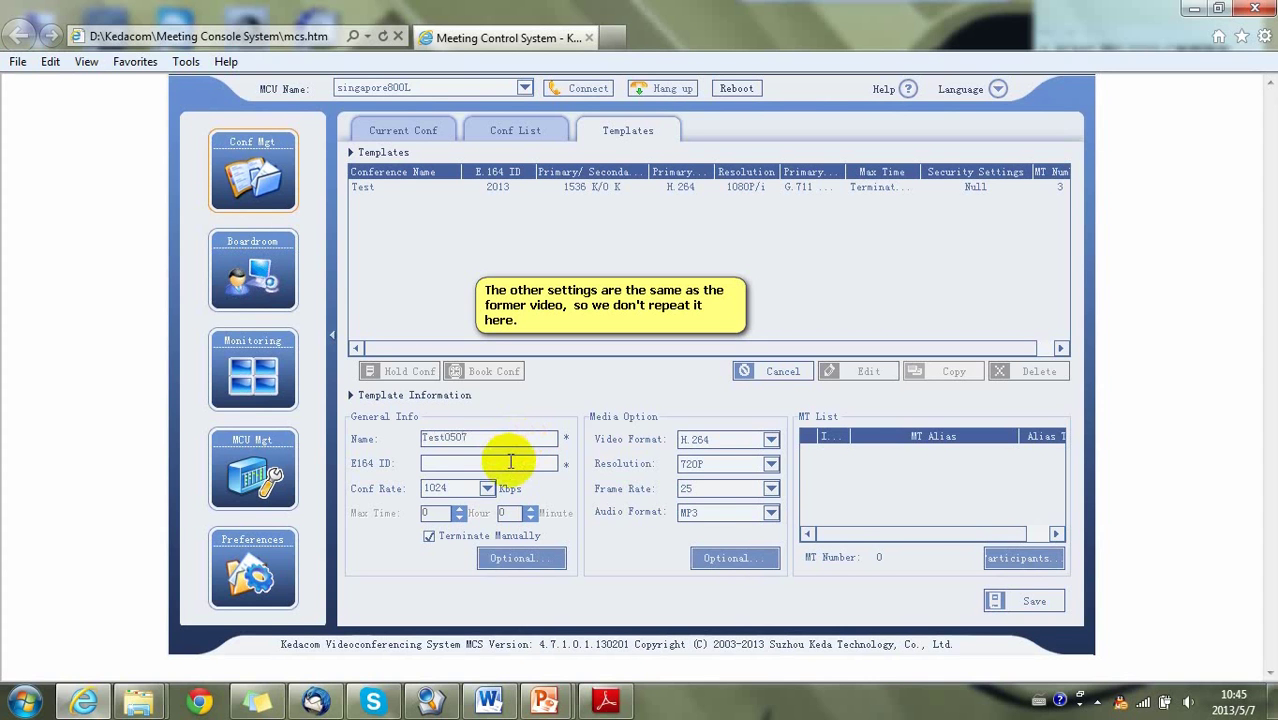
left_click(510, 462)
type("0507")
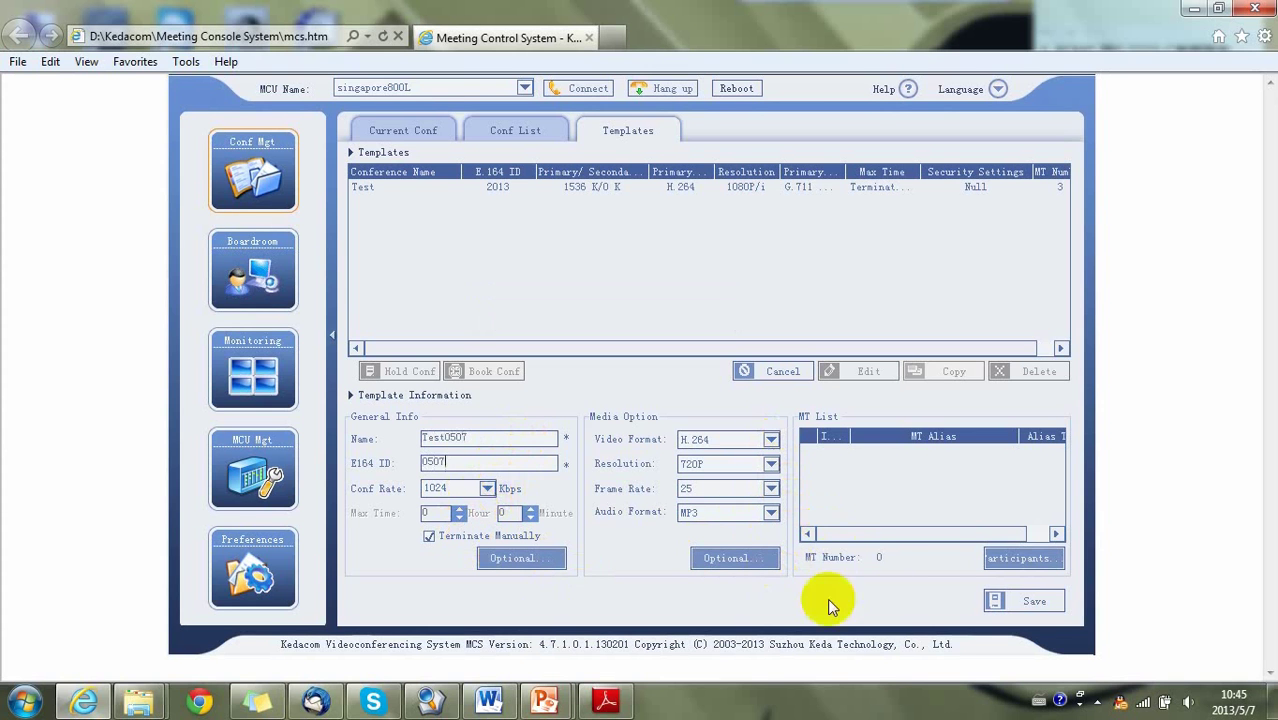
Step: Add the terminals 001025148 and 001025149 to the template's participants by their E.164 numbers and confirm the list
left_click(1028, 562)
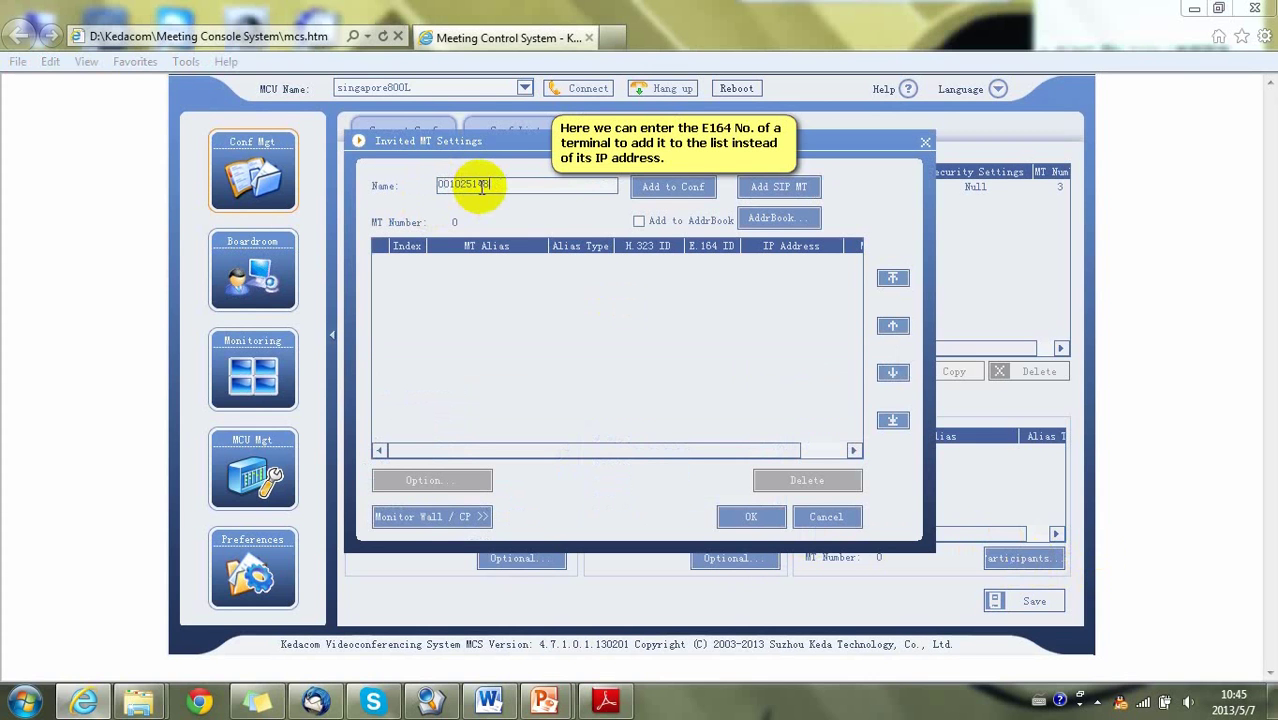
left_click(676, 188)
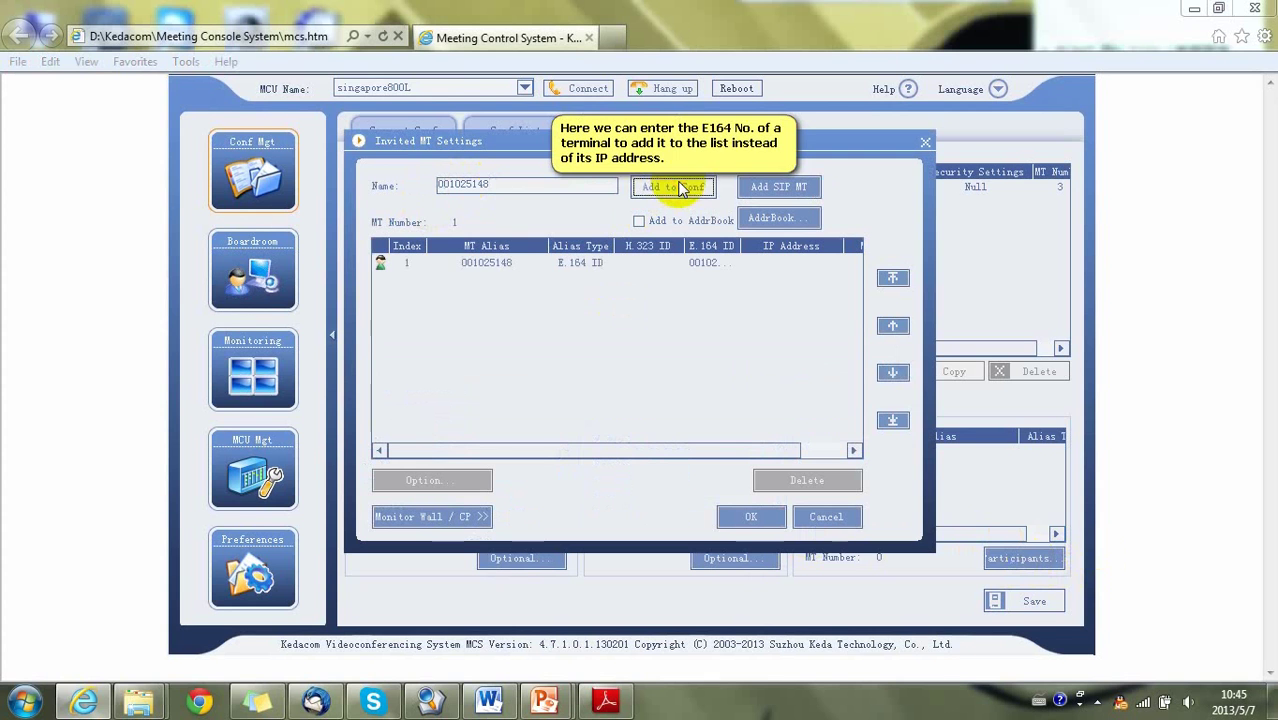
left_click(500, 266)
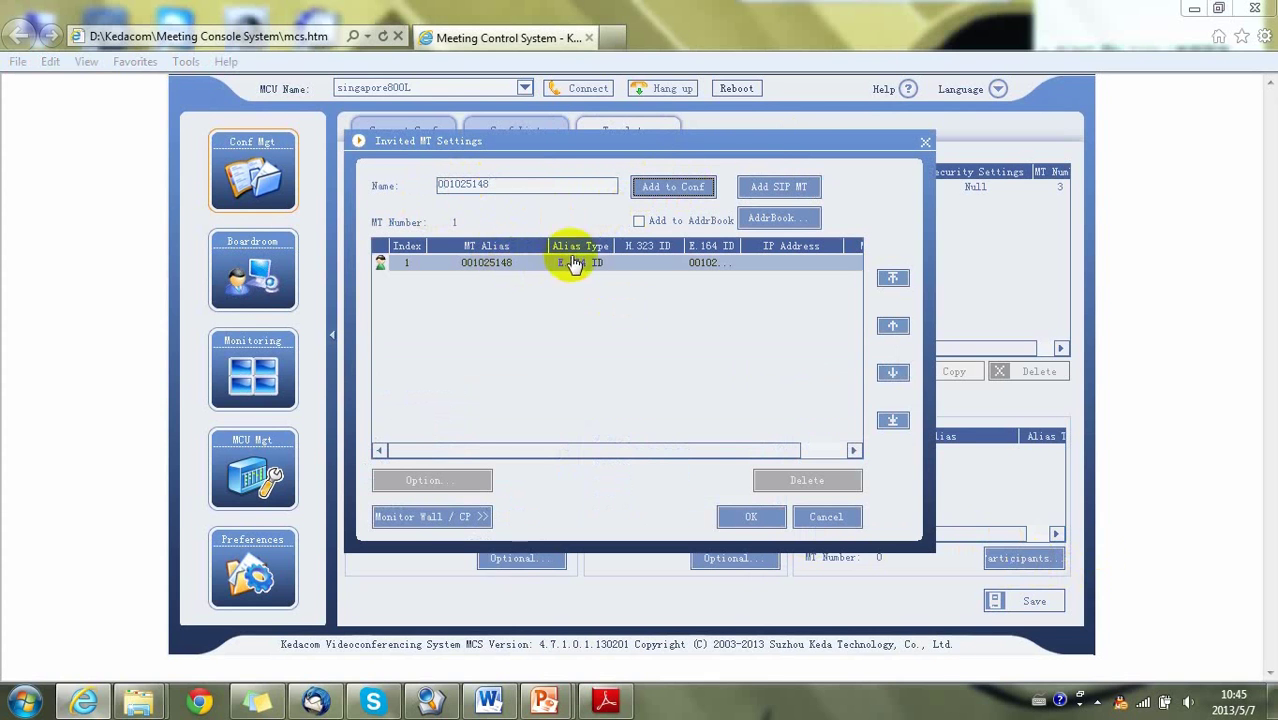
left_click(509, 185)
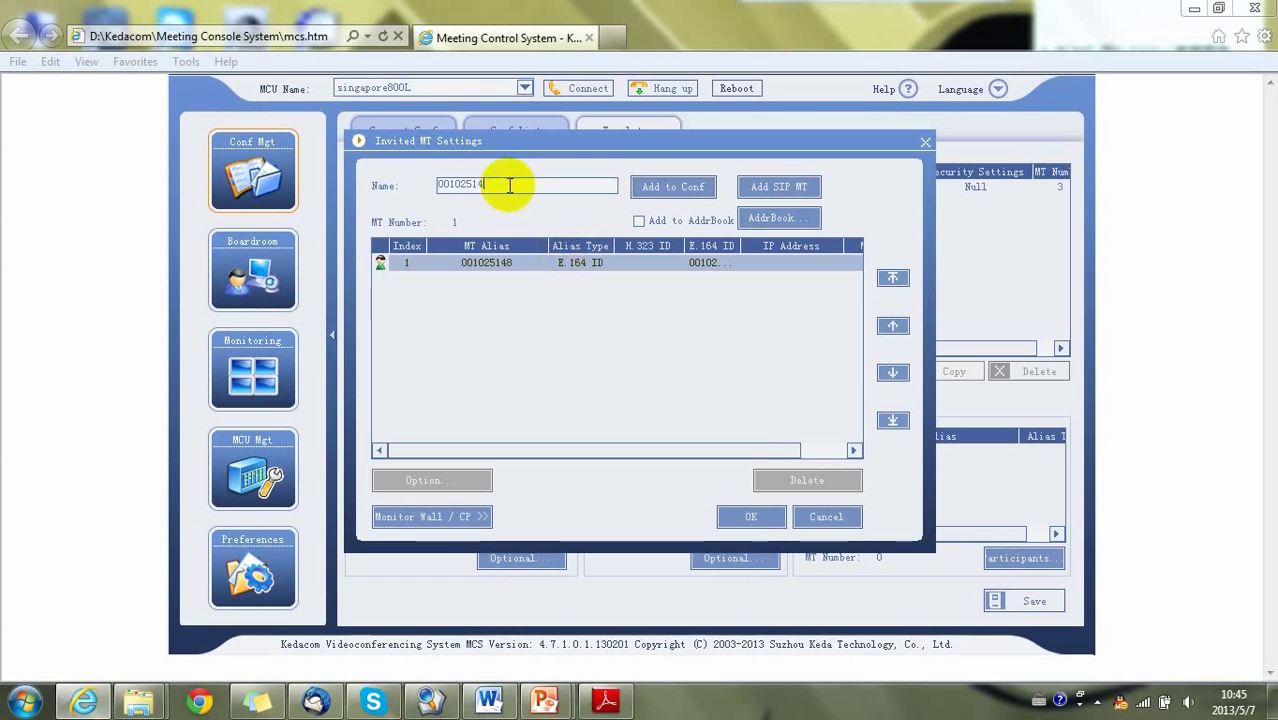
left_click(668, 188)
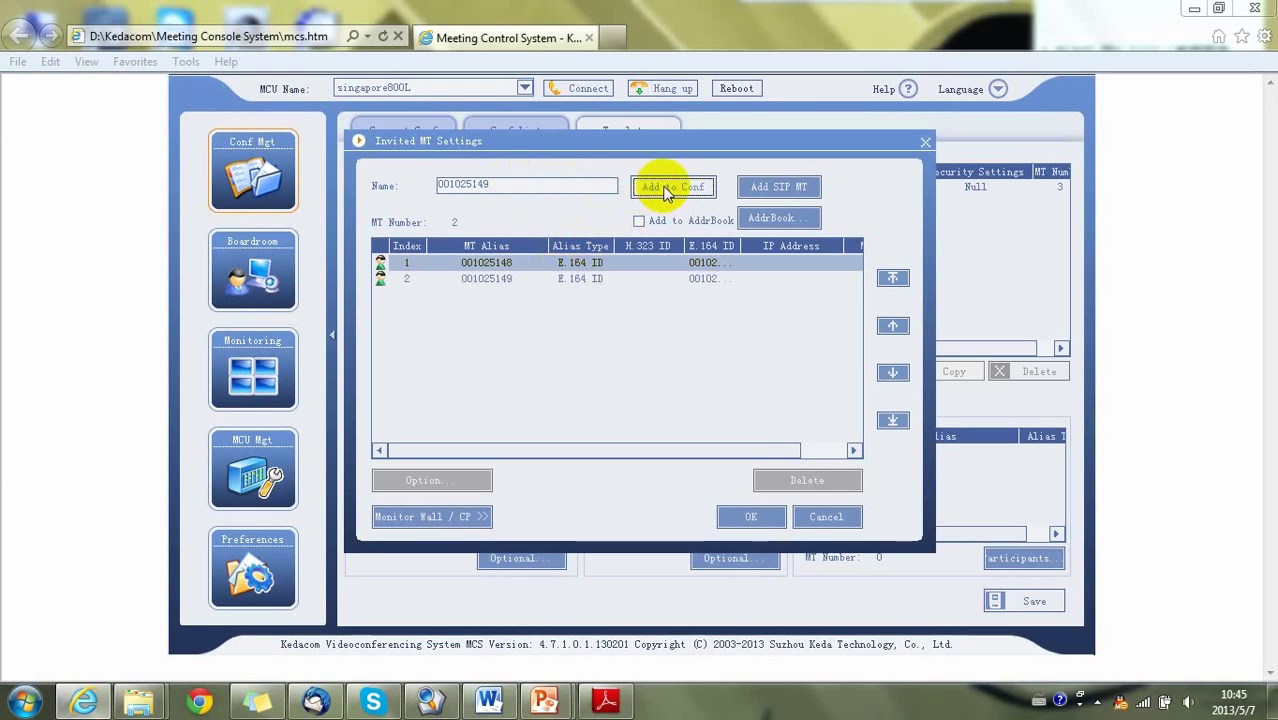
left_click(755, 516)
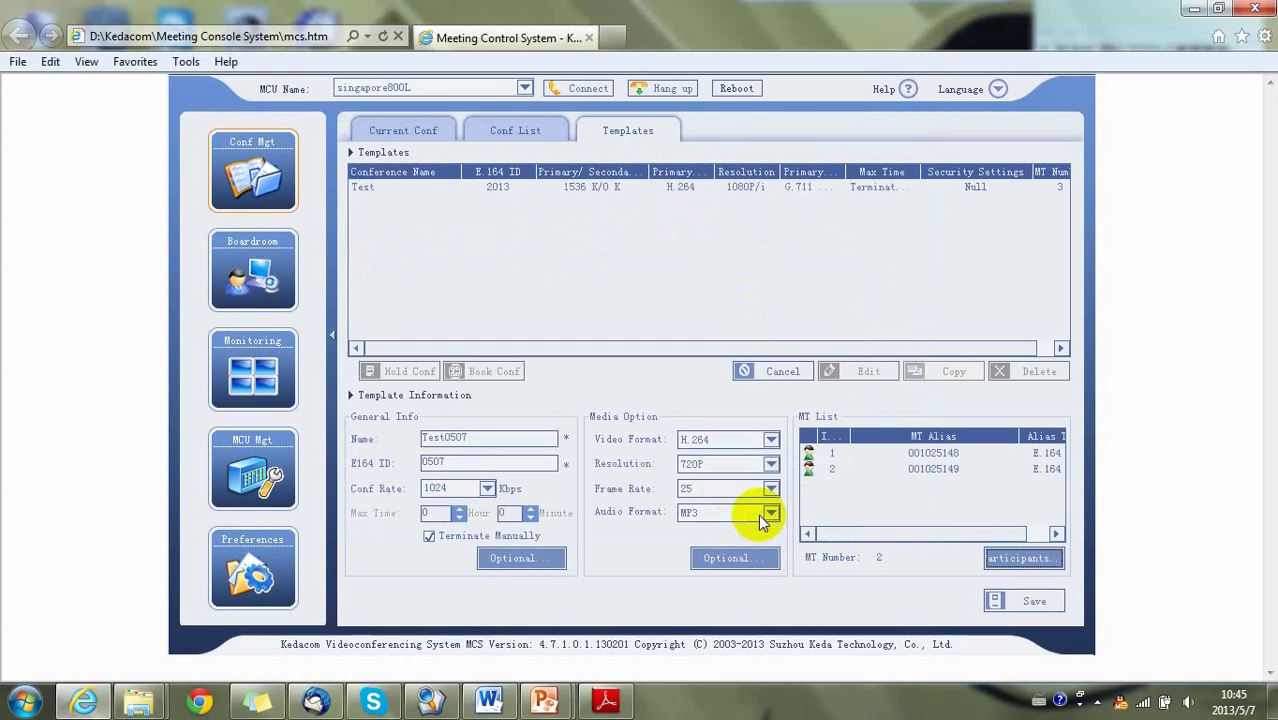
Step: Save the new template and hold a conference from Test0507
left_click(1036, 601)
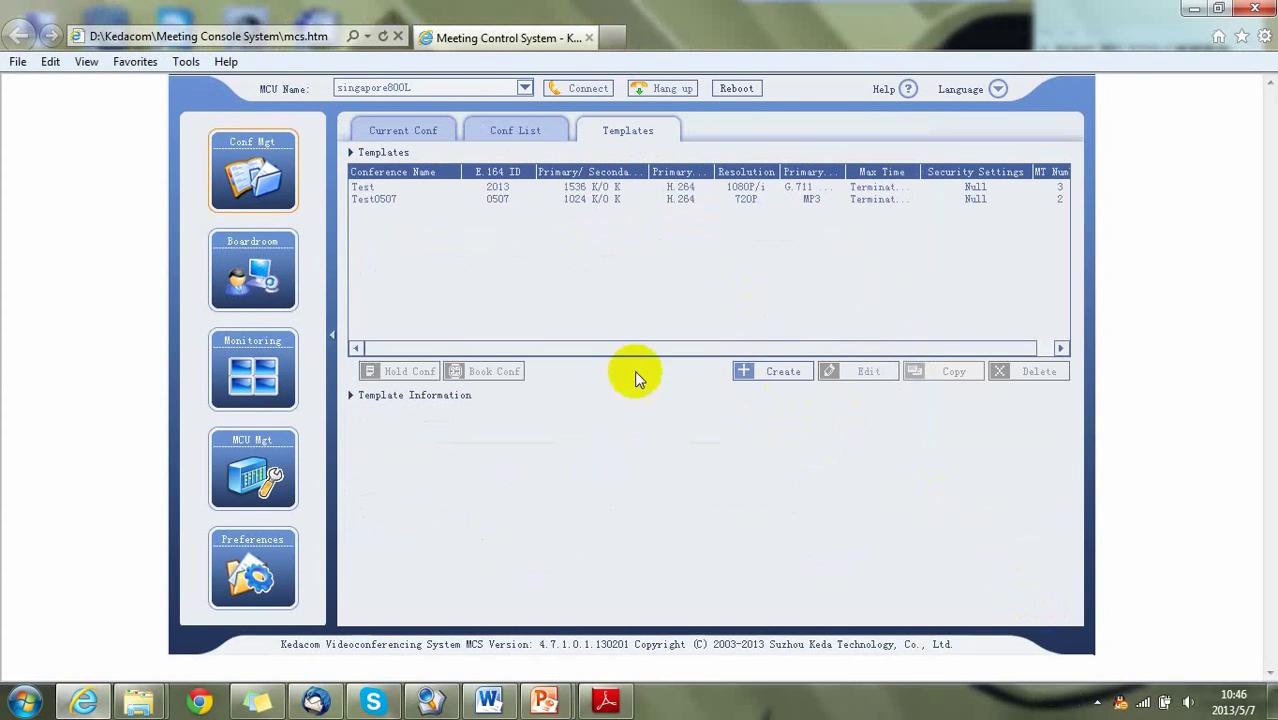
left_click(538, 200)
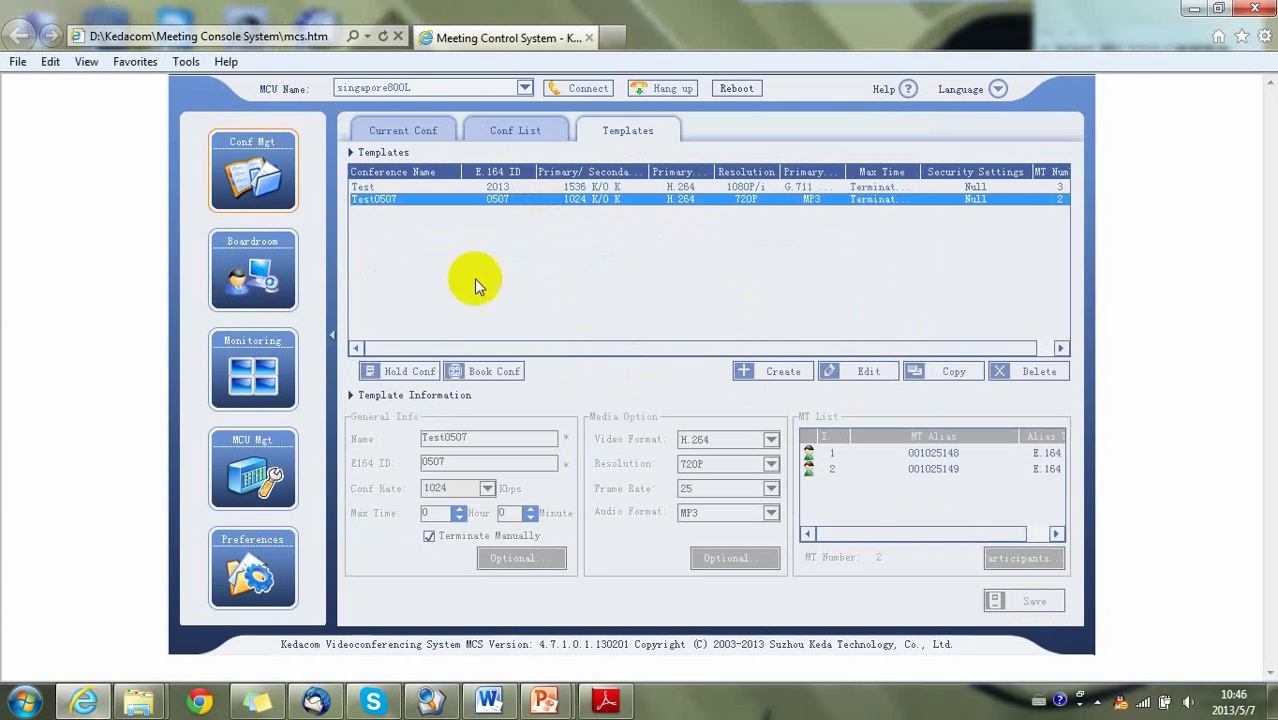
left_click(399, 372)
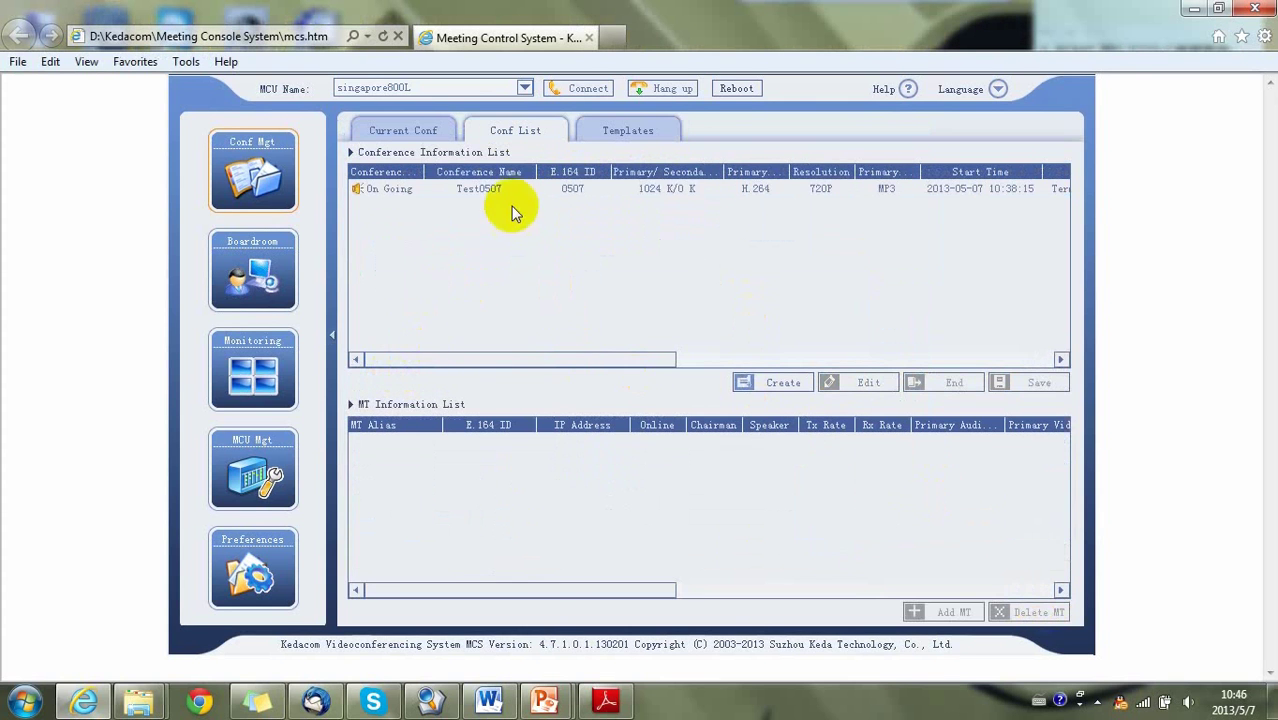
Step: In the boardroom, examine the information of both terminals in the Test0507 conference
left_click(238, 265)
left_click(563, 306)
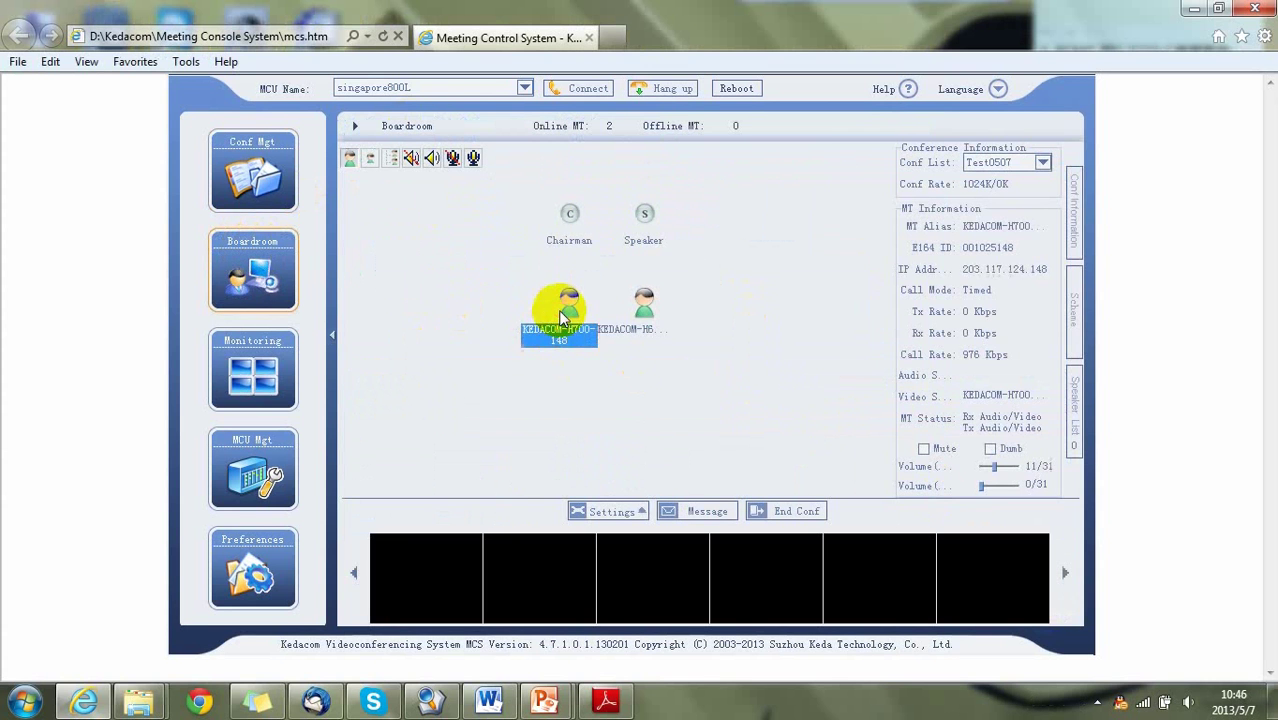
left_click(652, 326)
left_click(808, 336)
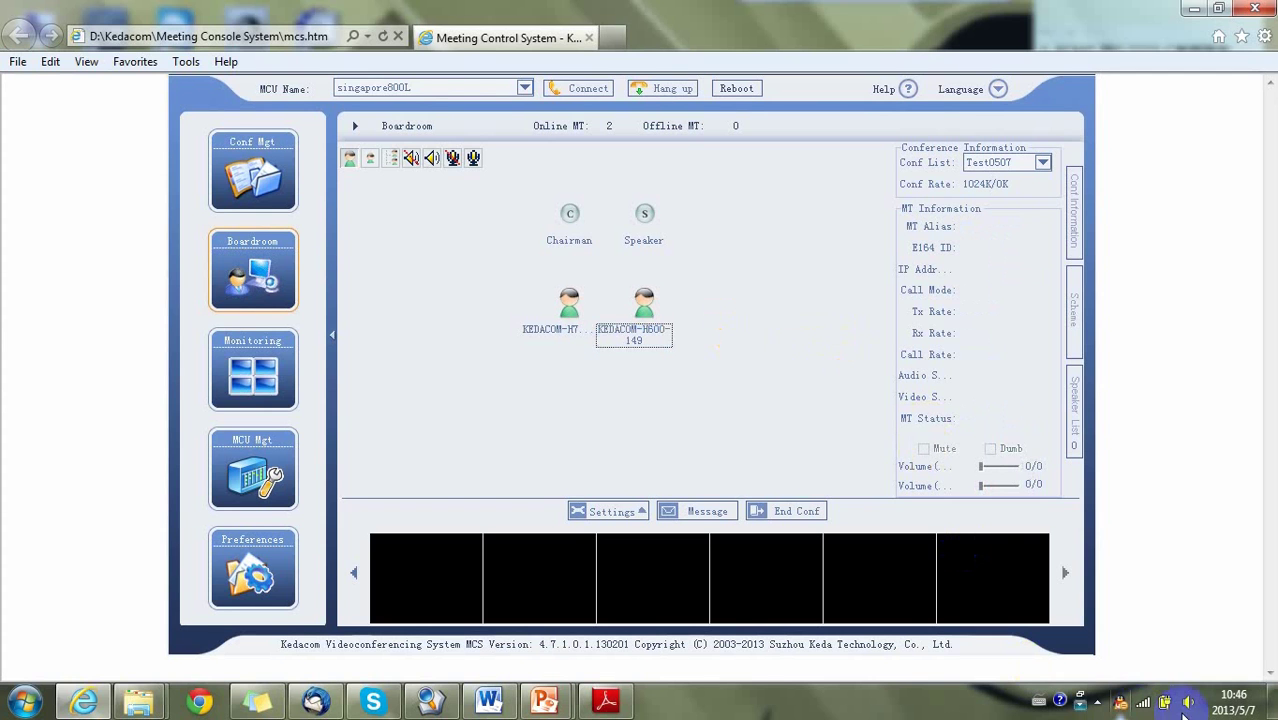
left_click(1102, 703)
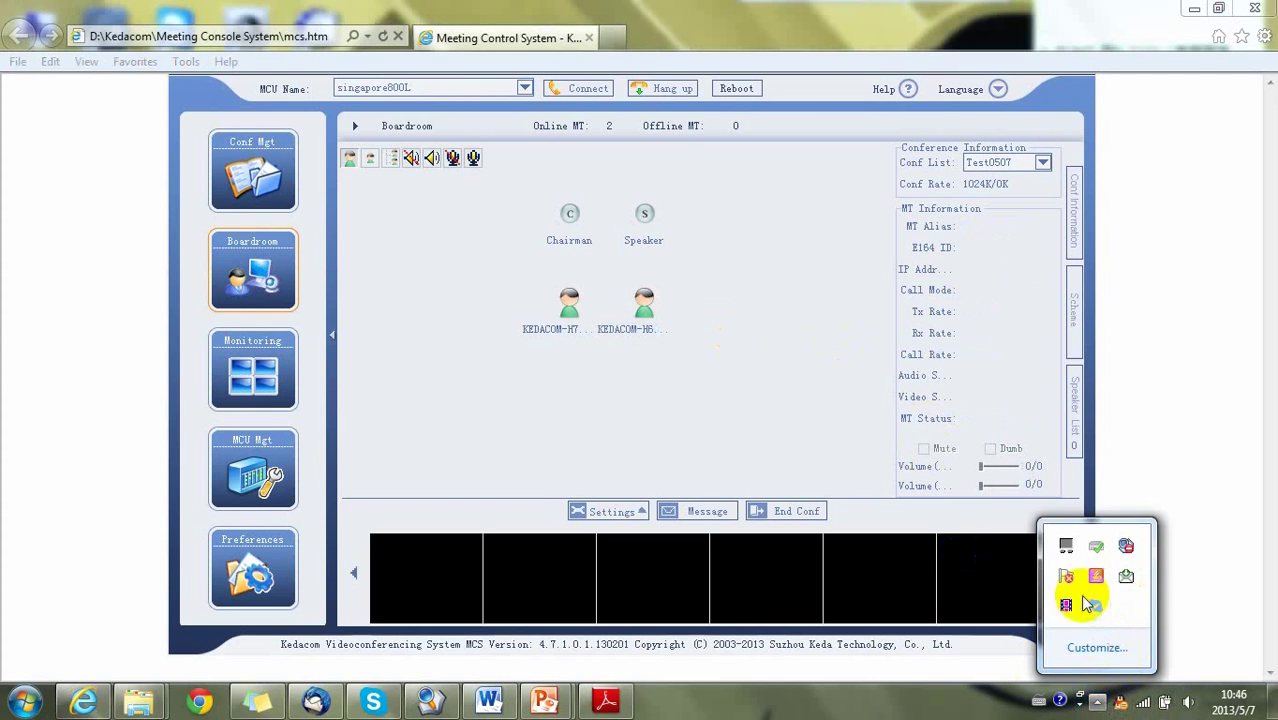